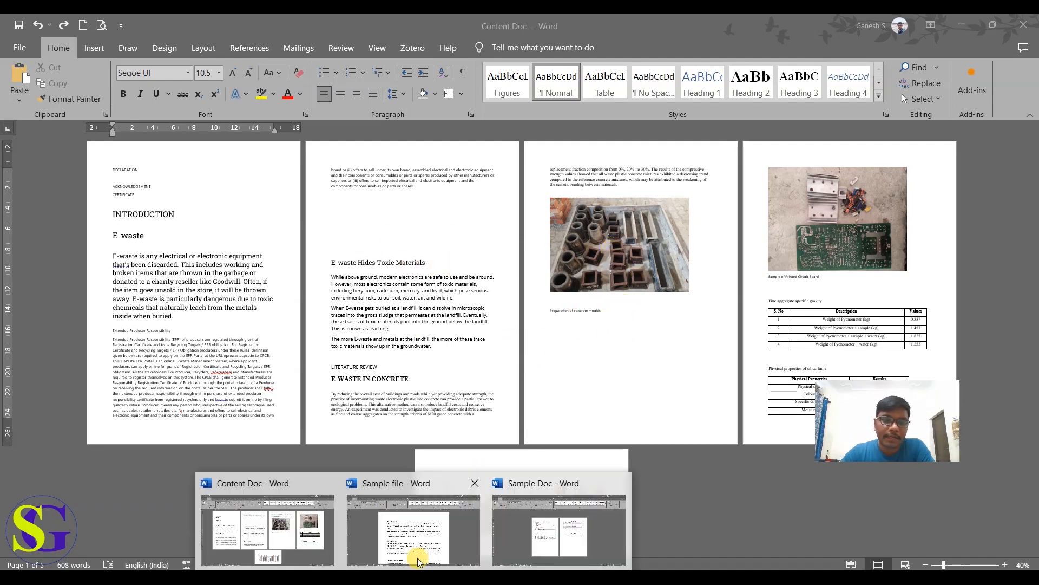
- Switch to the Sample file document and examine its front matter, numbered chapter headings and figure captions
left_click(412, 544)
scroll(416, 373, "down", 3)
scroll(421, 378, "down", 15)
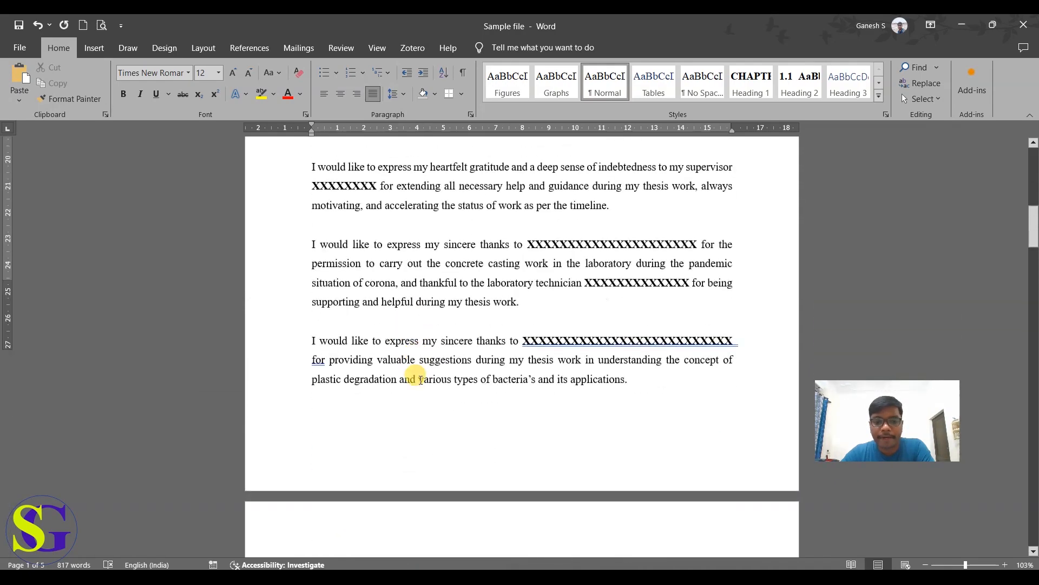
scroll(429, 370, "down", 3)
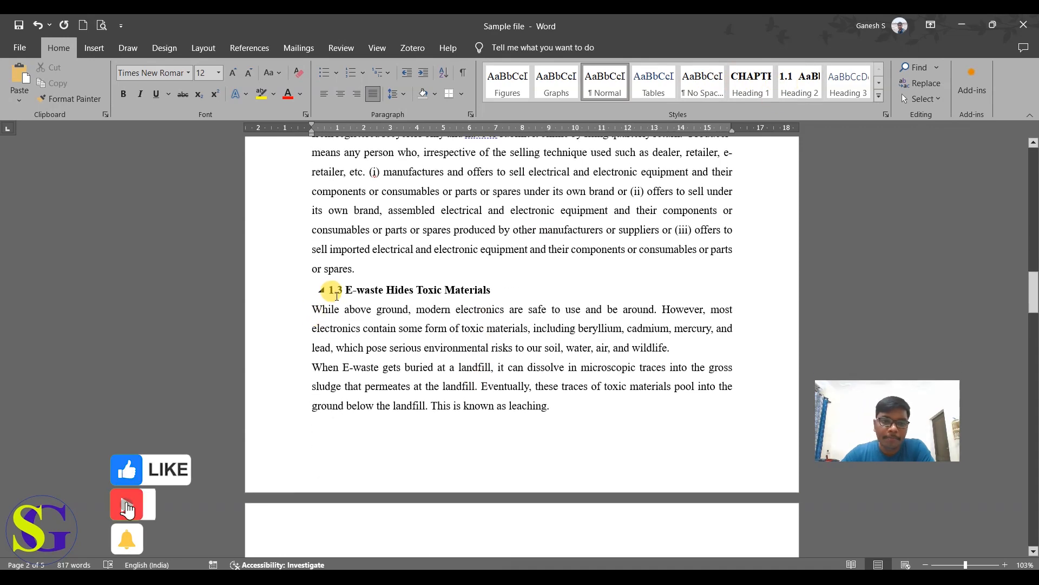
scroll(390, 363, "down", 4)
scroll(392, 363, "down", 6)
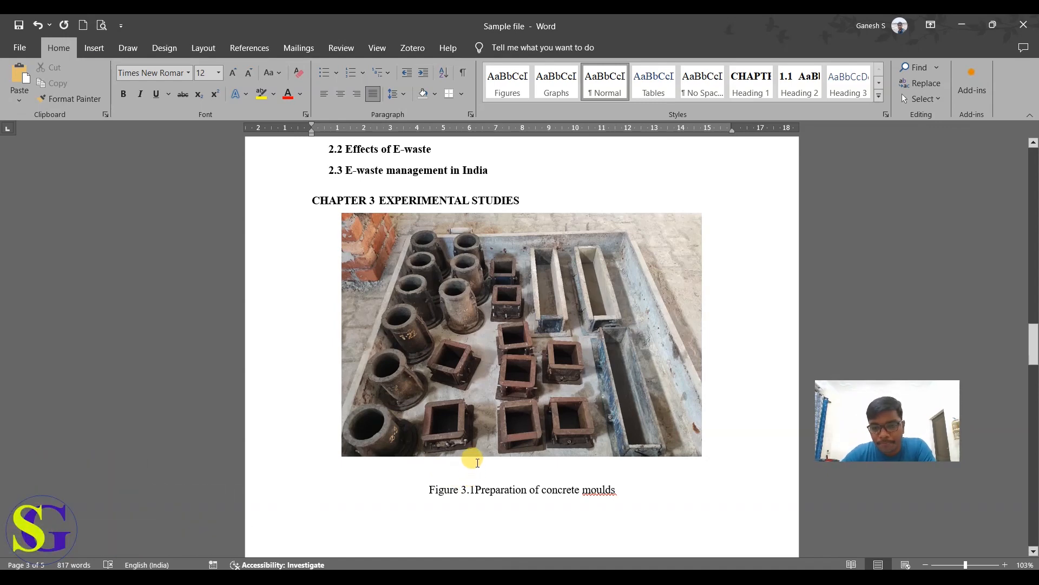
- View the table of contents and the lists of figures and tables in Sample Doc, and return to Sample file
left_click(414, 576)
left_click(534, 532)
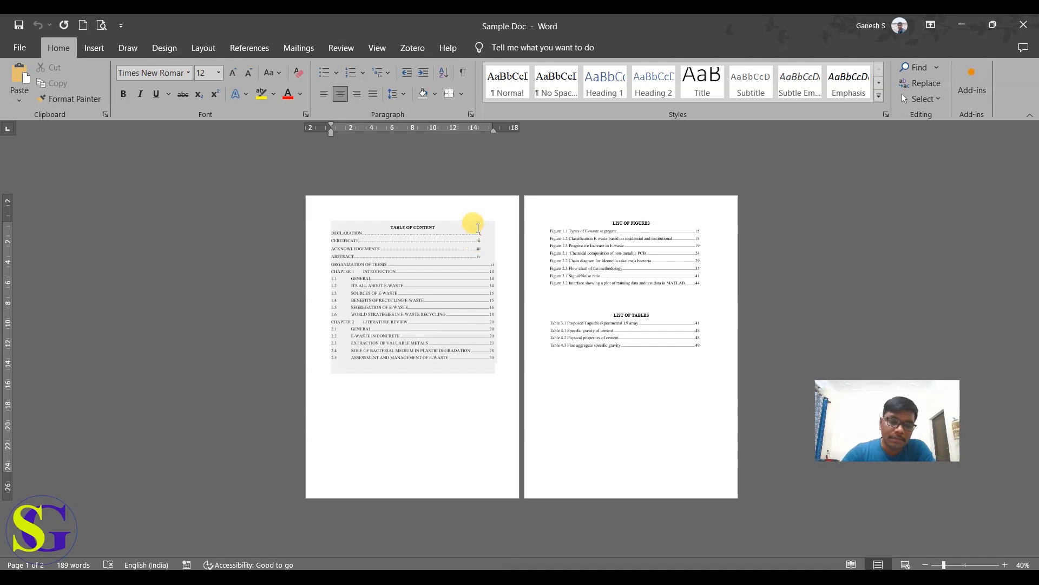
left_click(414, 577)
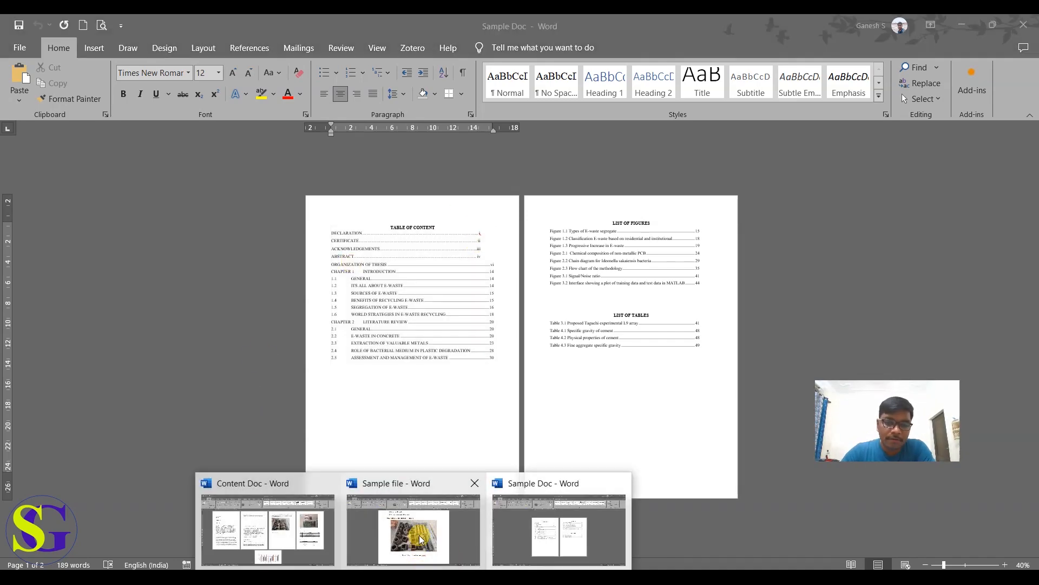
left_click(420, 538)
- Examine the declaration, certificate and acknowledgement sections at the beginning of the document
scroll(463, 419, "up", 6)
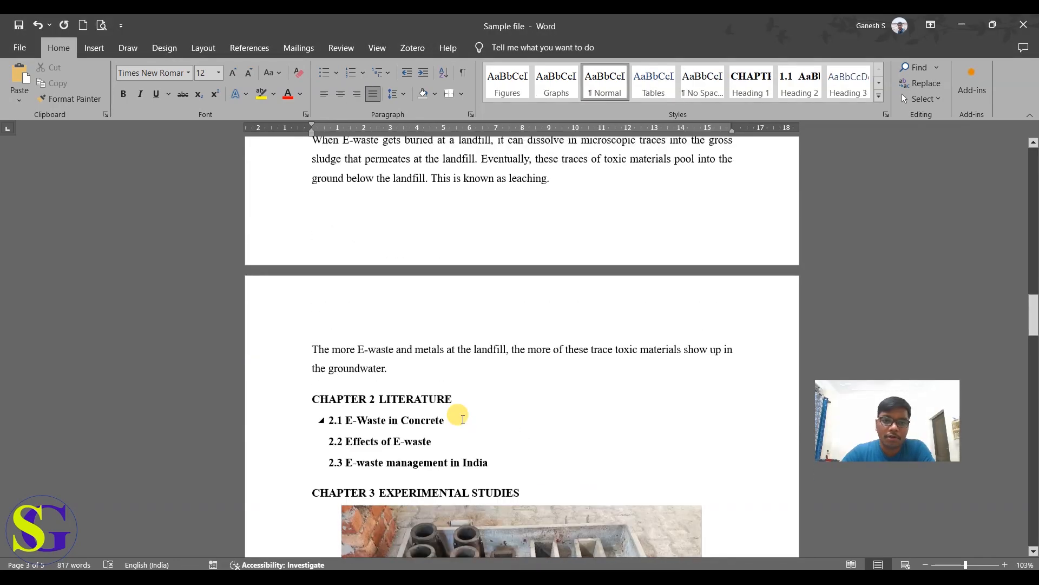
scroll(462, 419, "up", 8)
scroll(417, 439, "up", 8)
scroll(341, 332, "up", 7)
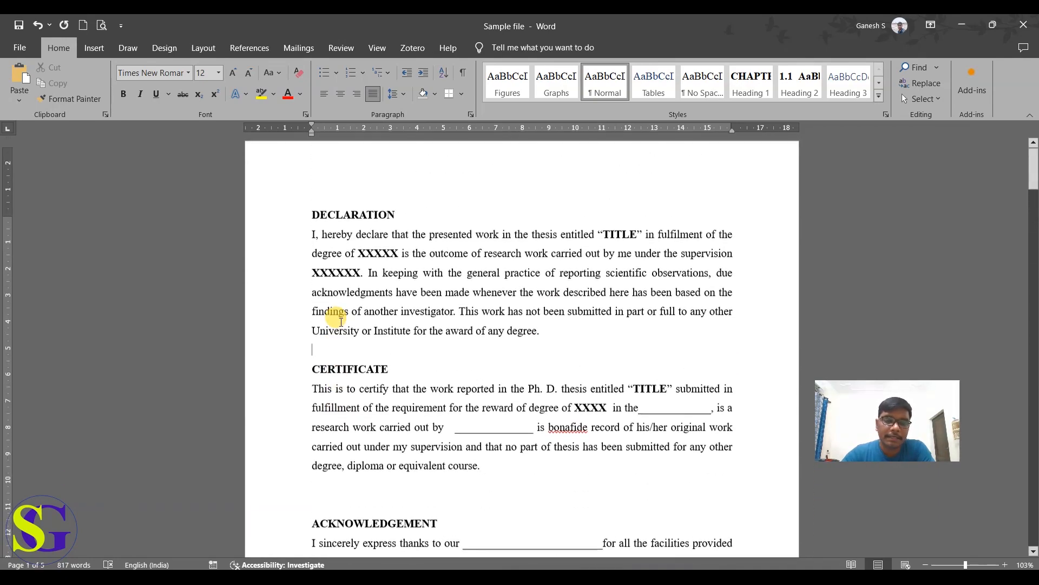
scroll(341, 321, "up", 1)
scroll(400, 368, "down", 3)
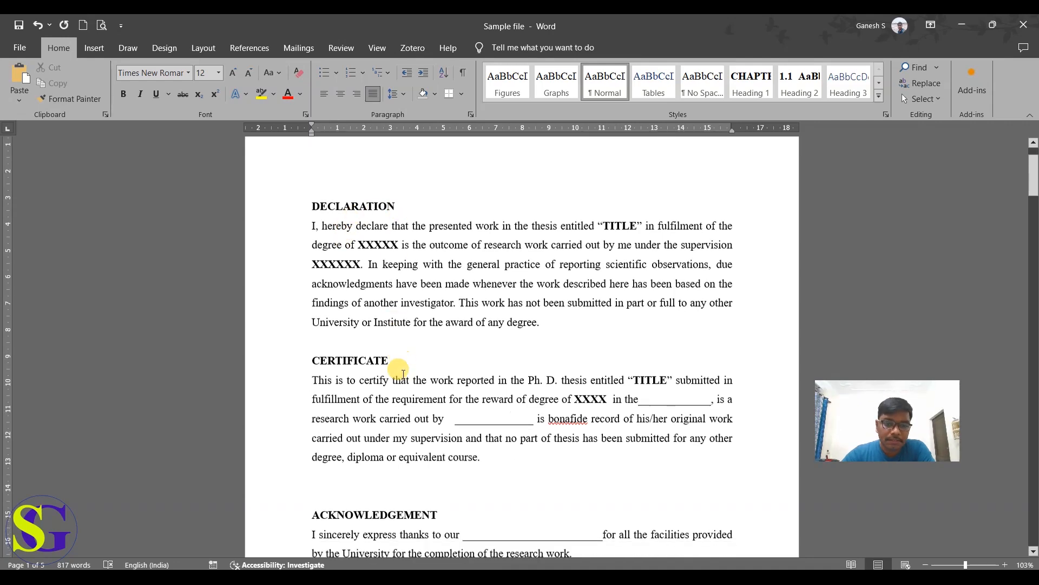
scroll(419, 372, "down", 2)
scroll(422, 373, "down", 1)
scroll(417, 367, "up", 3)
scroll(417, 365, "up", 2)
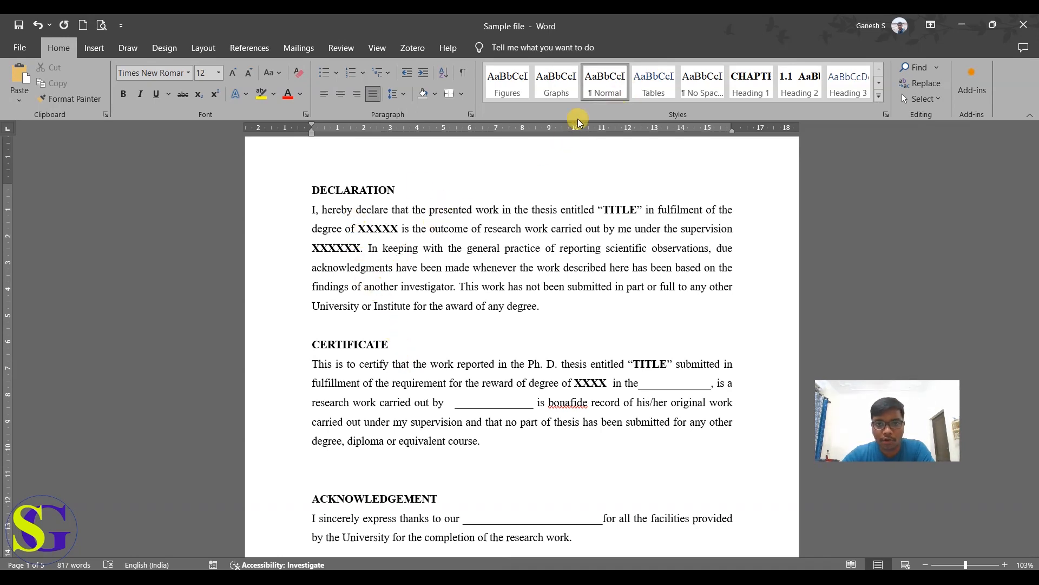
- Give the DECLARATION, CERTIFICATE and ACKNOWLEDGEMENT headings the Normal style
left_click_drag(402, 192, 285, 184)
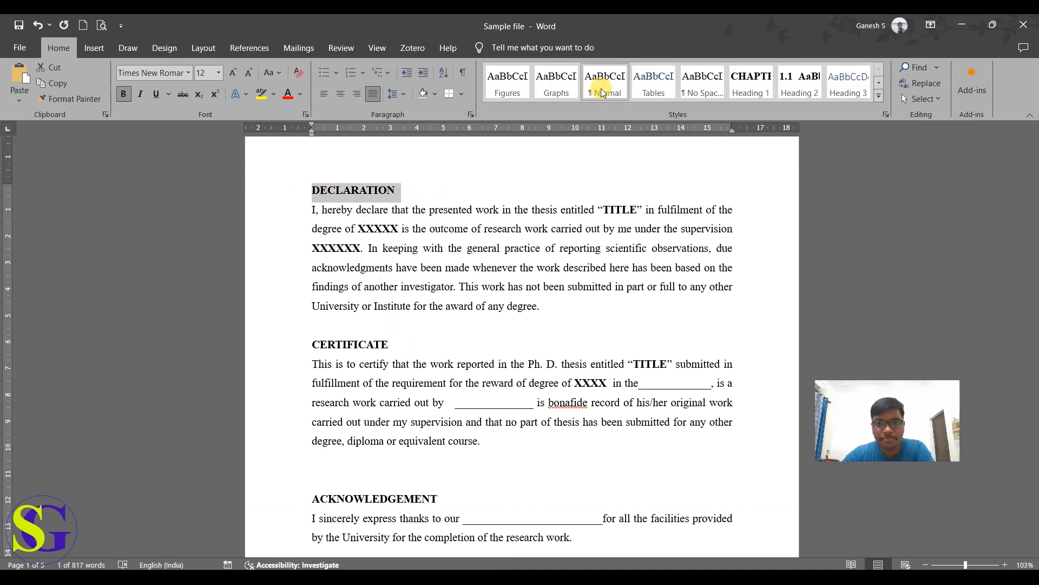
left_click_drag(395, 346, 313, 346)
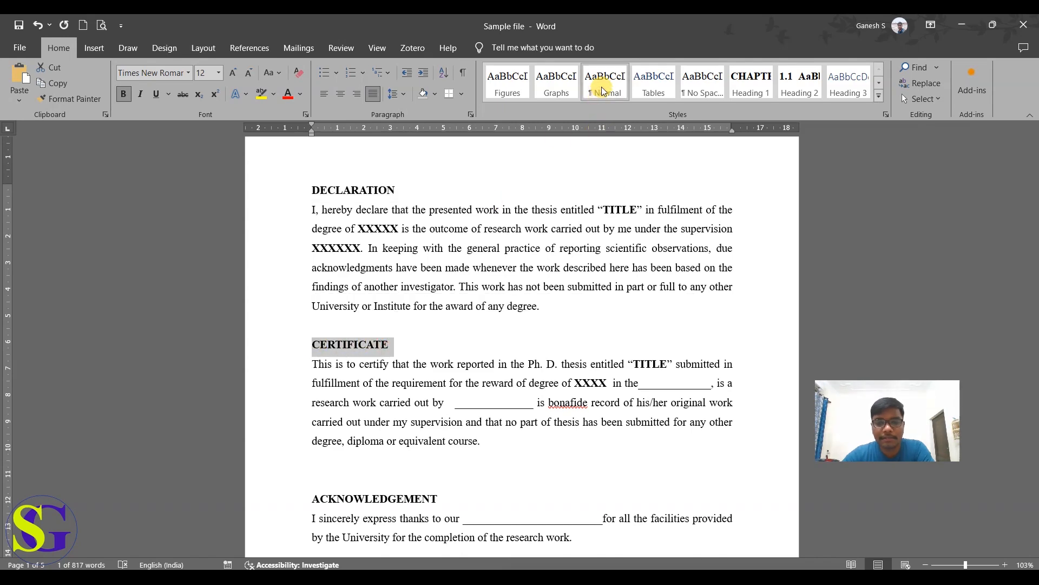
scroll(364, 457, "down", 2)
left_click_drag(443, 399, 313, 401)
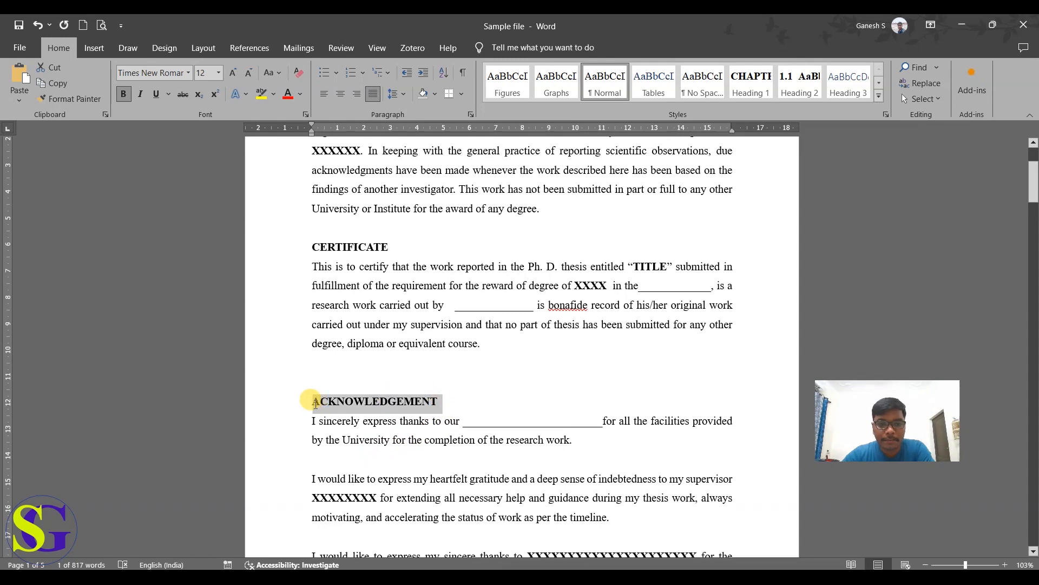
left_click(590, 95)
- Insert a page break directly before the CERTIFICATE heading
scroll(387, 303, "up", 2)
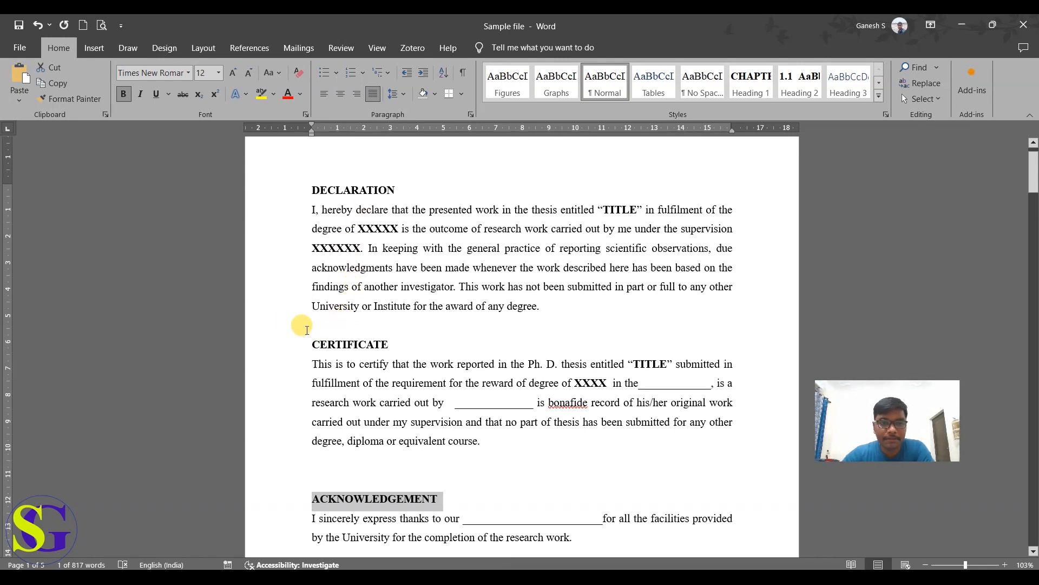
left_click(307, 344)
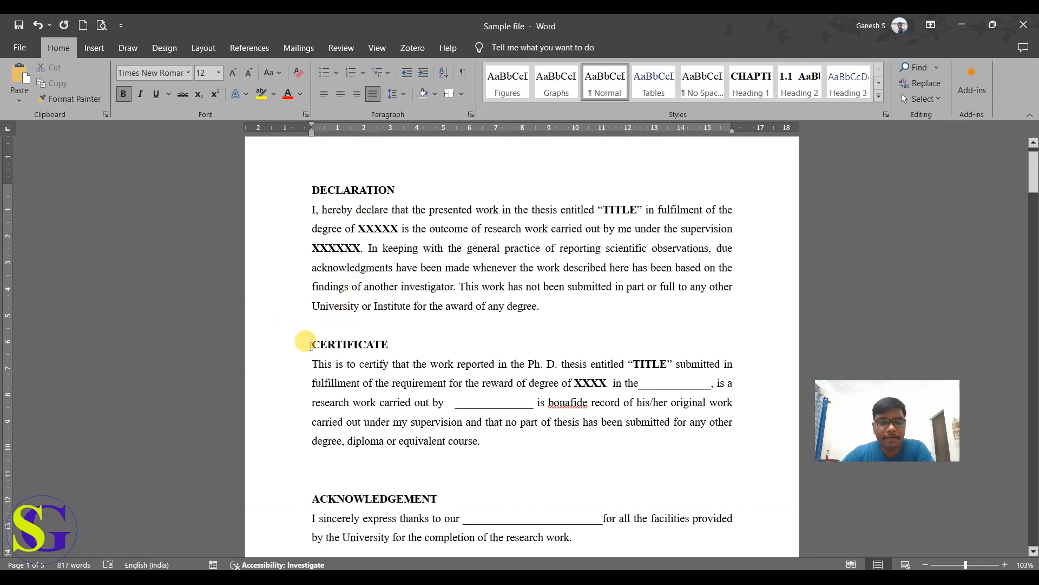
left_click(203, 49)
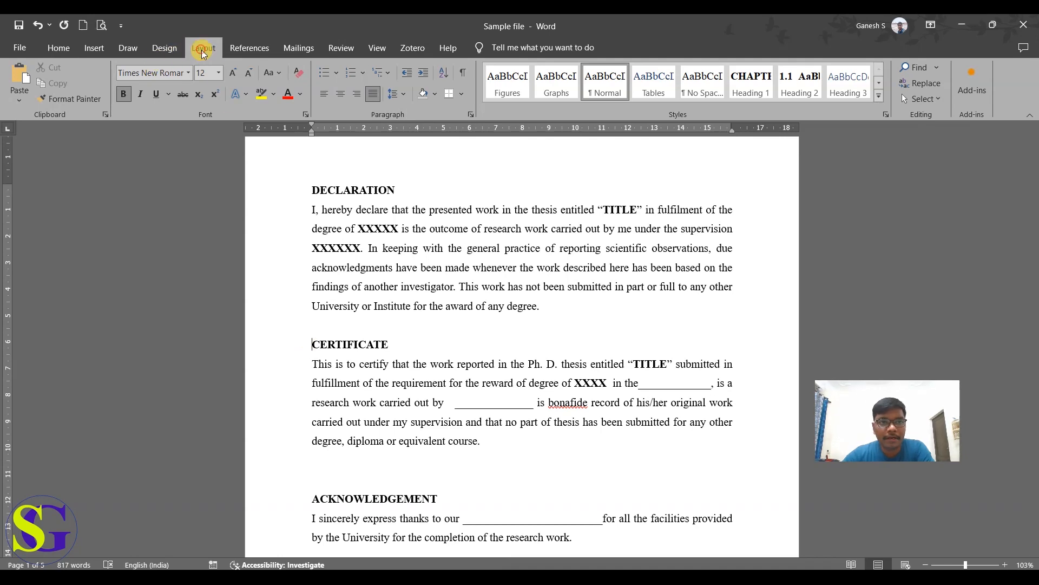
left_click(183, 70)
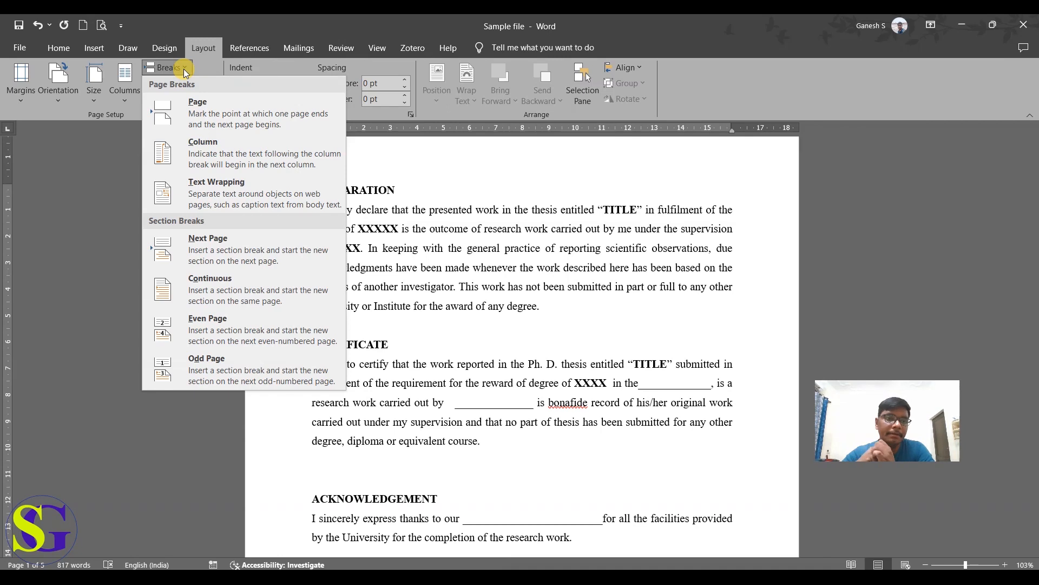
left_click(198, 126)
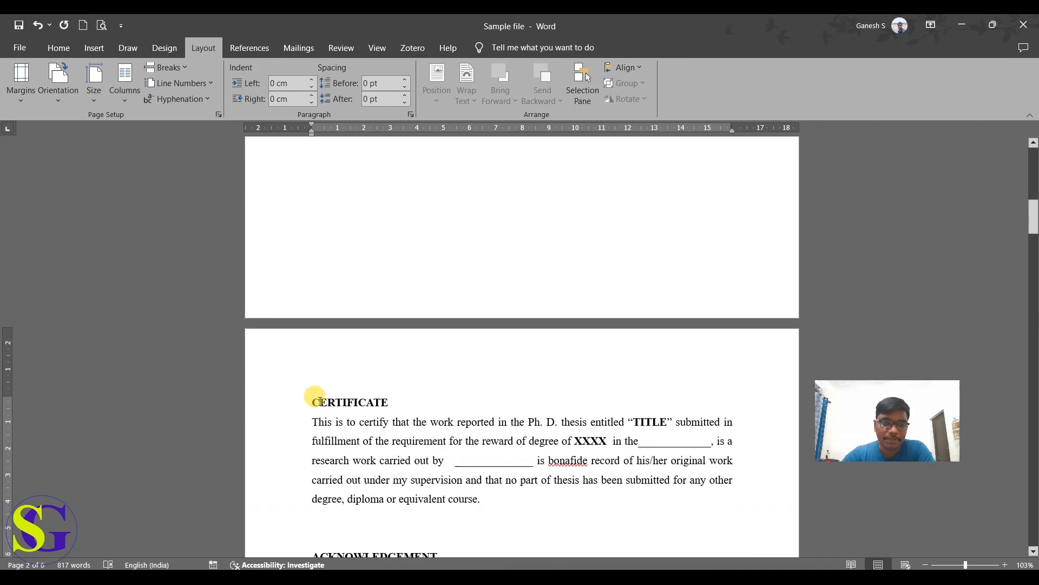
- Insert a page break directly before the ACKNOWLEDGEMENT heading
scroll(320, 402, "down", 3)
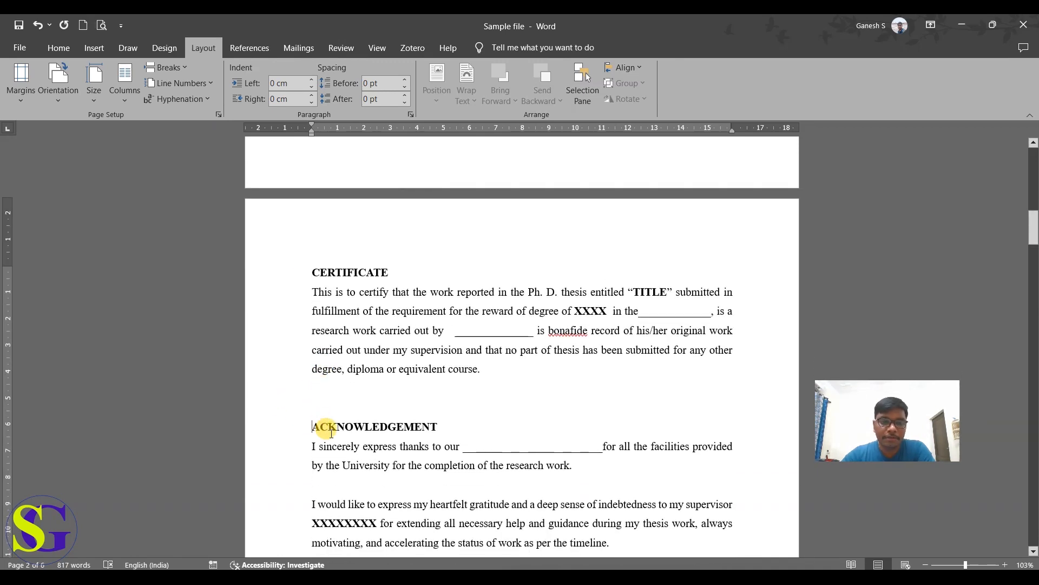
left_click(186, 68)
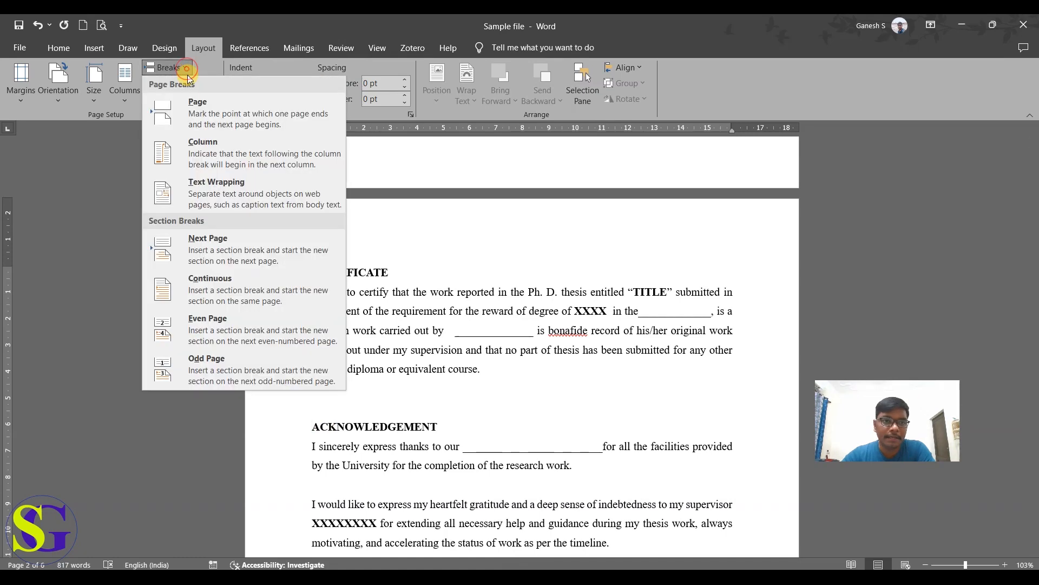
left_click(190, 111)
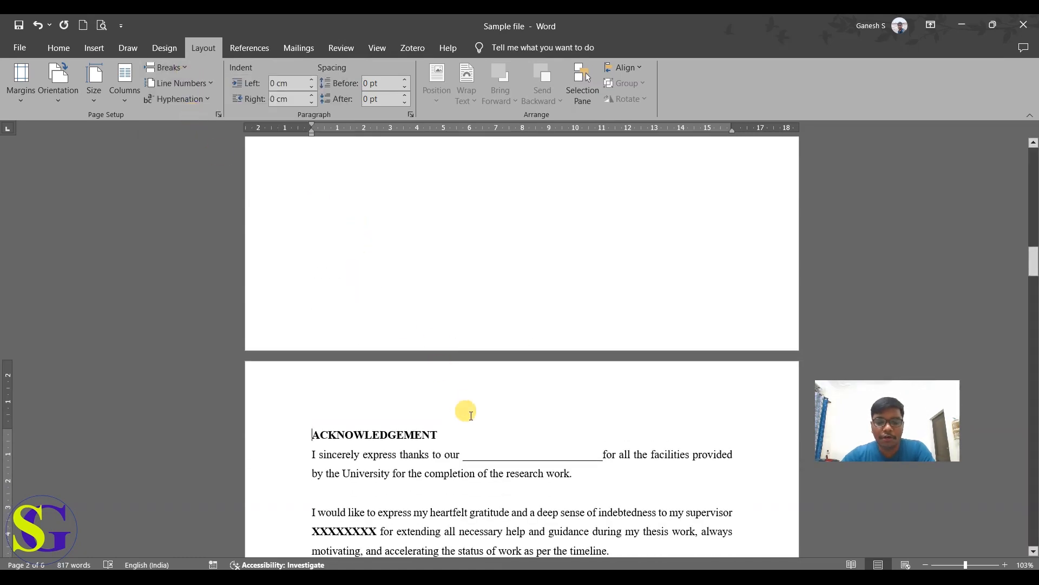
- Insert a page break between the acknowledgement text and the INTRODUCTION chapter heading
scroll(469, 398, "up", 10)
scroll(470, 388, "up", 10)
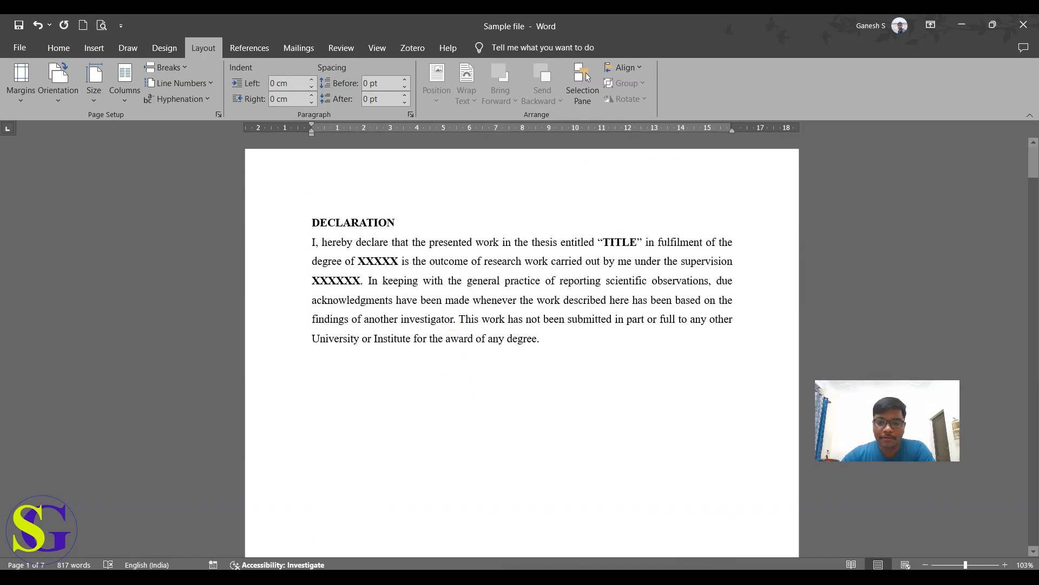
left_click(926, 565)
left_click(926, 564)
left_click(926, 565)
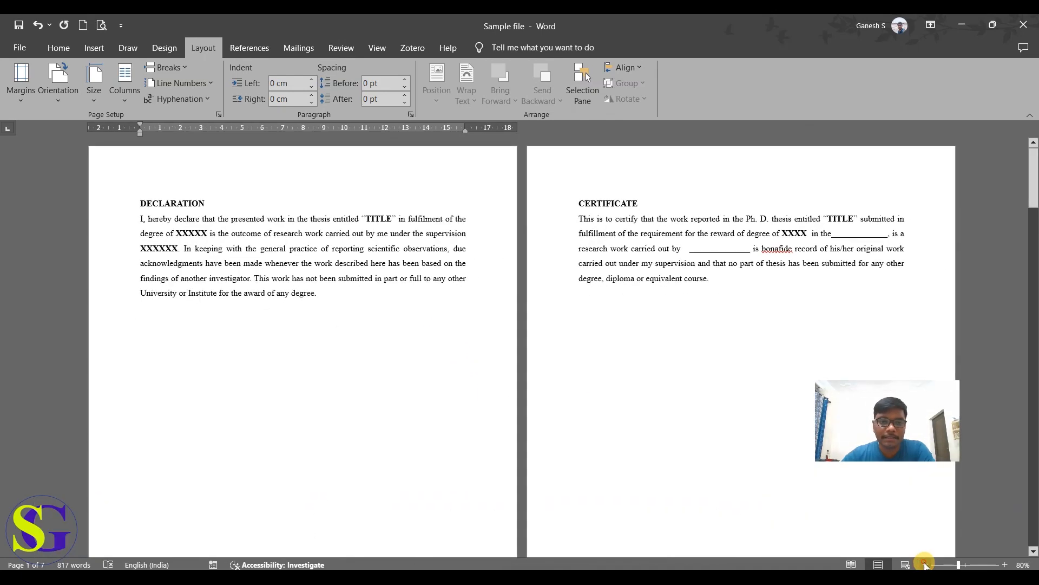
left_click(927, 565)
left_click(927, 565)
left_click(927, 565)
left_click(926, 564)
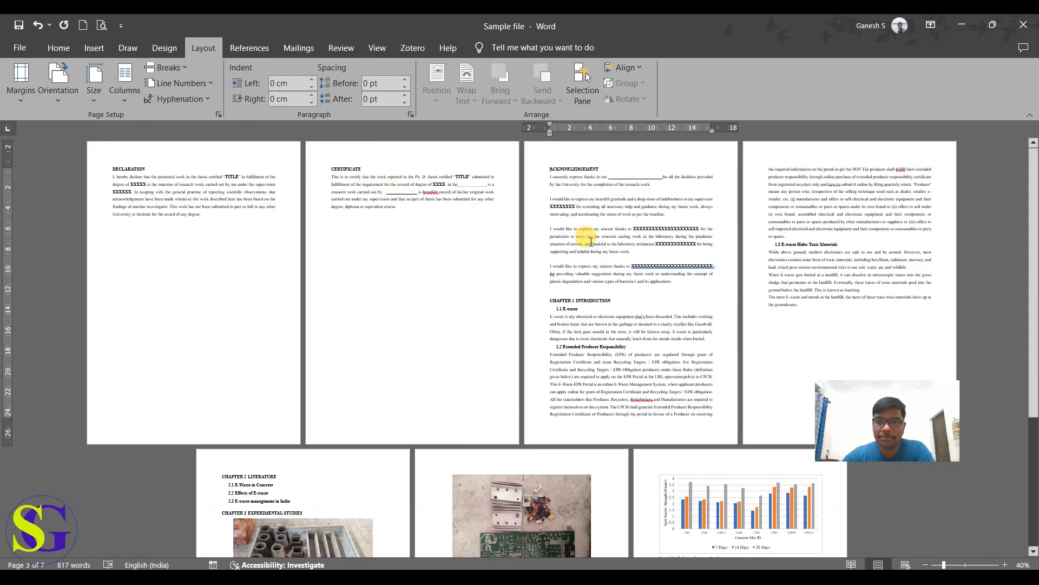
scroll(724, 250, "down", 1)
left_click(577, 288)
left_click(164, 72)
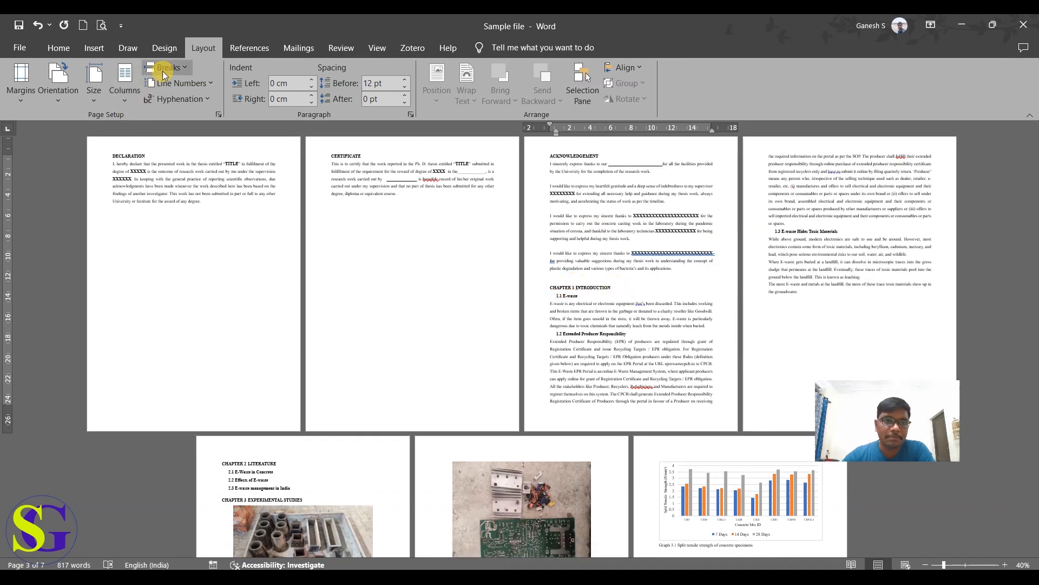
left_click(163, 130)
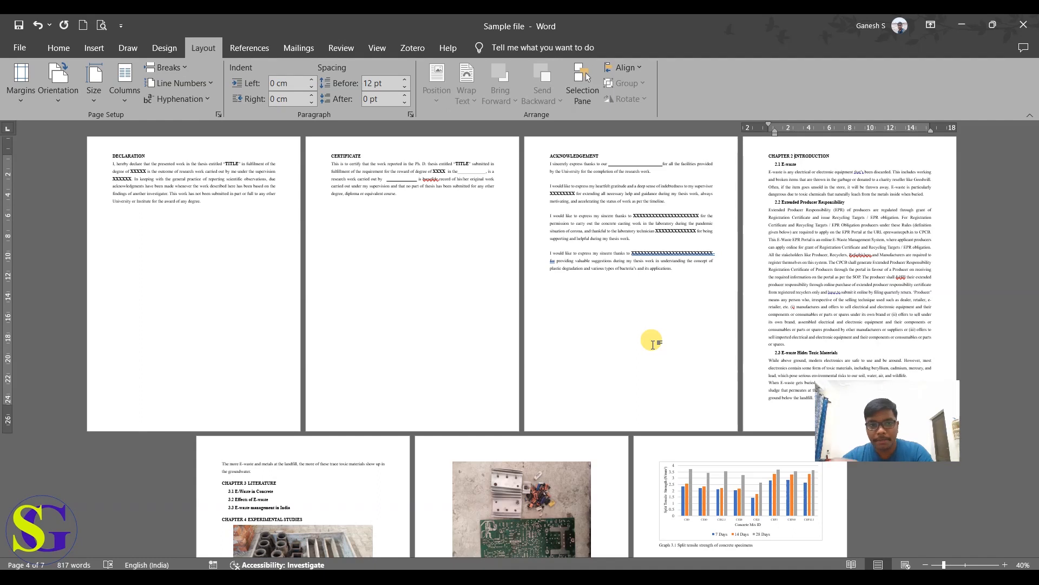
- Highlight the three front matter pages and the INTRODUCTION chapter text in turn to compare the two parts of the document
left_click_drag(674, 271, 97, 153)
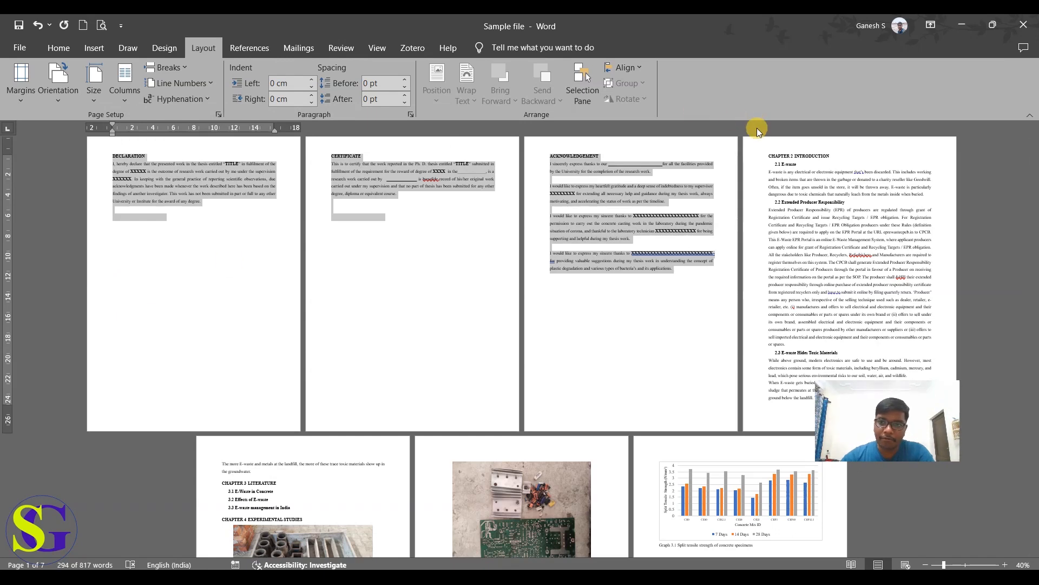
left_click_drag(793, 156, 881, 299)
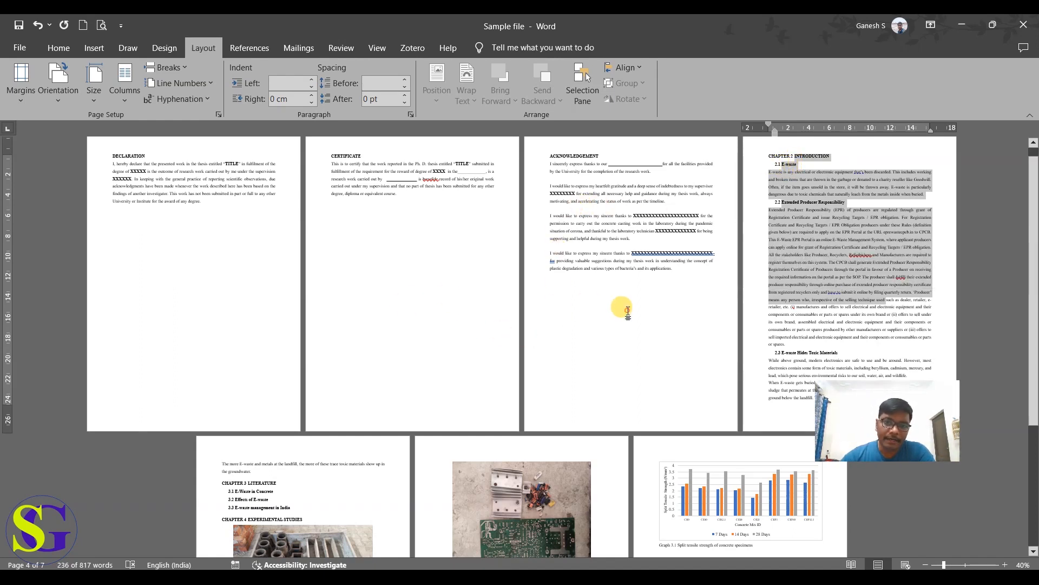
left_click(685, 301)
left_click_drag(681, 274, 105, 157)
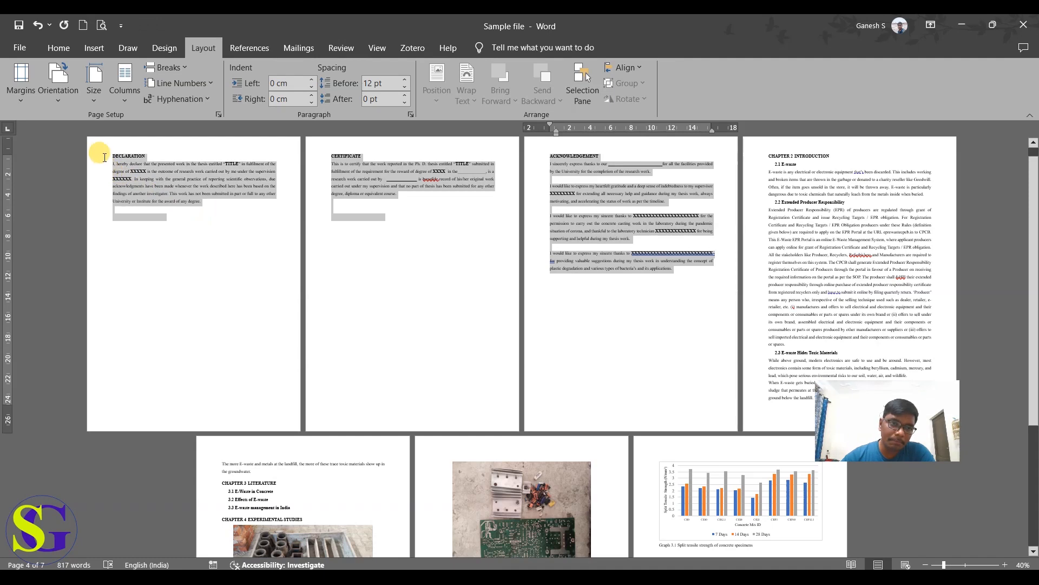
left_click_drag(794, 156, 877, 294)
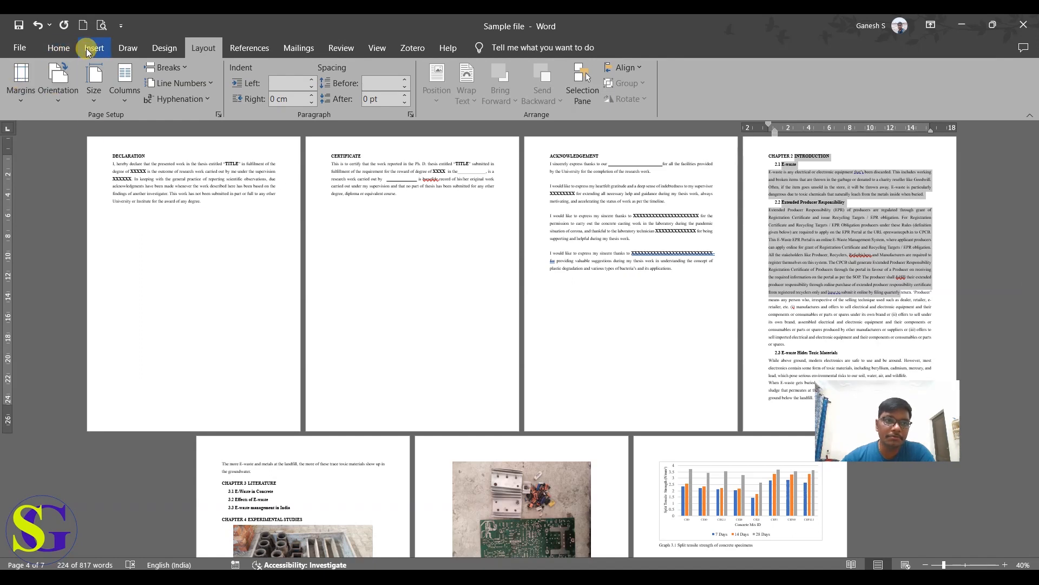
- Add page numbers at the bottom of the pages in the Plain Number 2 design and close the footer
left_click(130, 157)
left_click(94, 48)
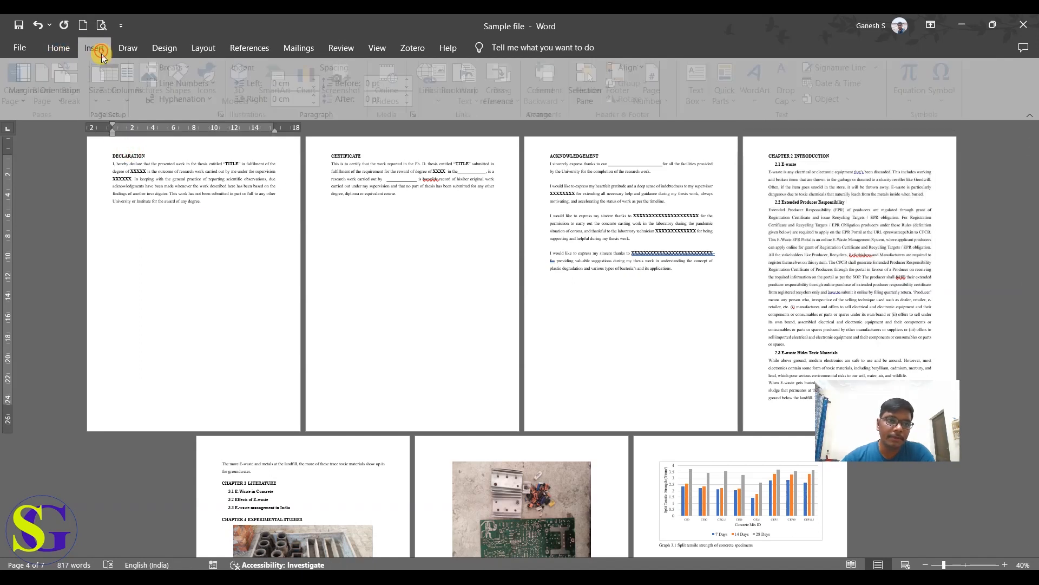
left_click(655, 96)
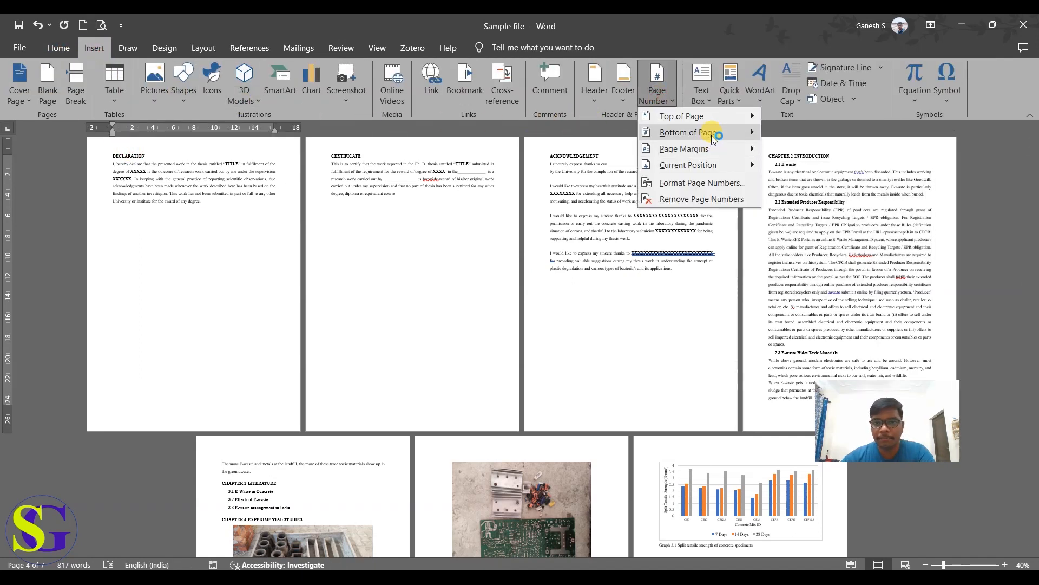
mouse_move(712, 135)
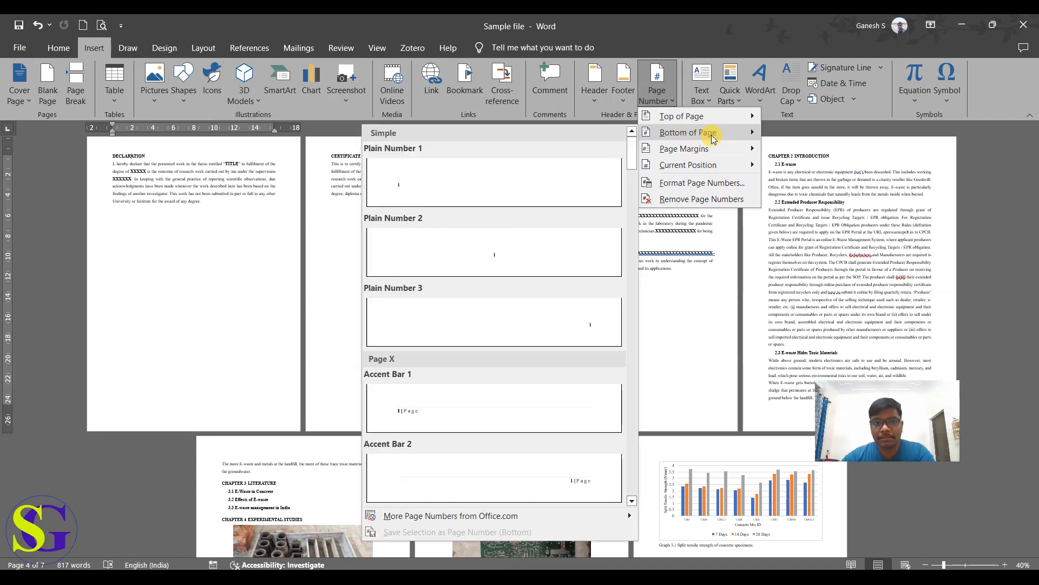
left_click(514, 254)
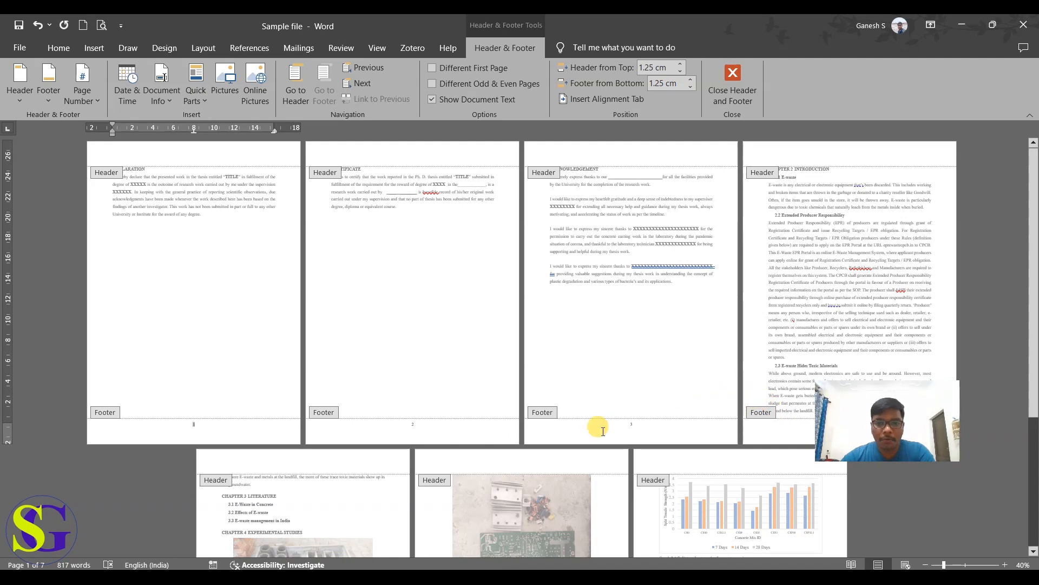
left_click(200, 431)
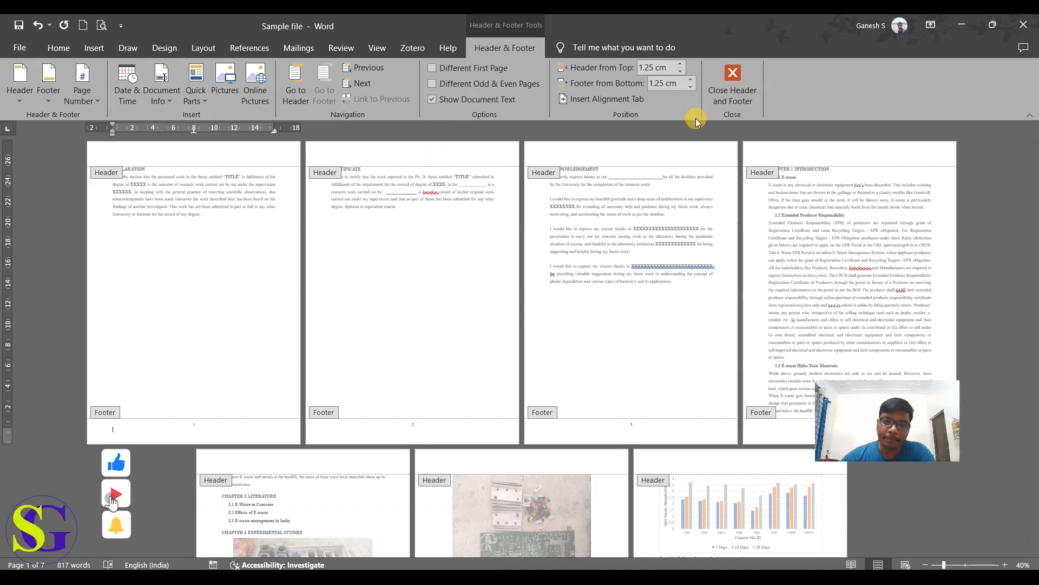
left_click(727, 90)
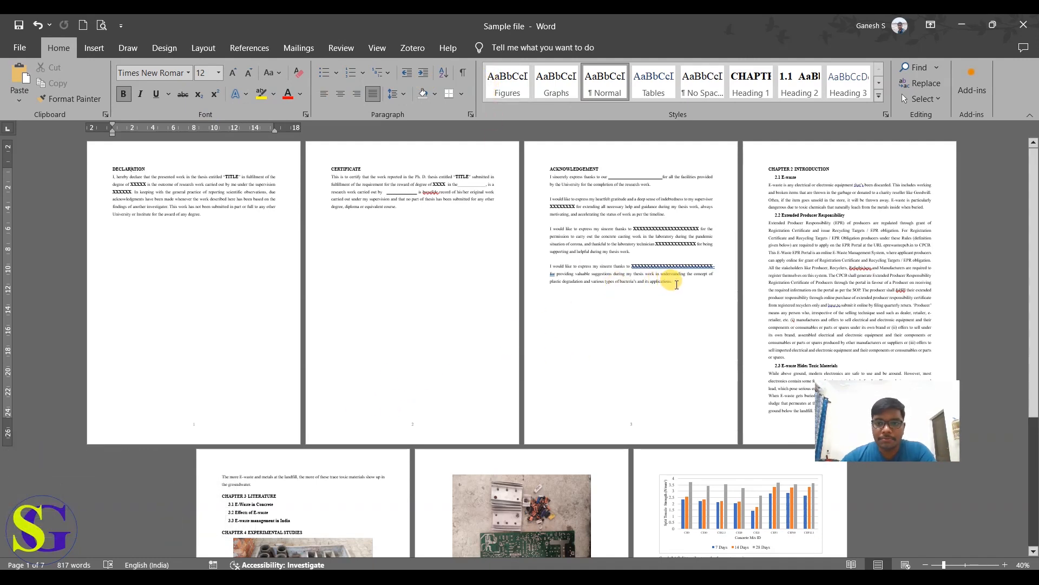
- Insert a Next Page section break in front of the INTRODUCTION chapter heading to separate it from the front matter
left_click_drag(677, 284, 115, 192)
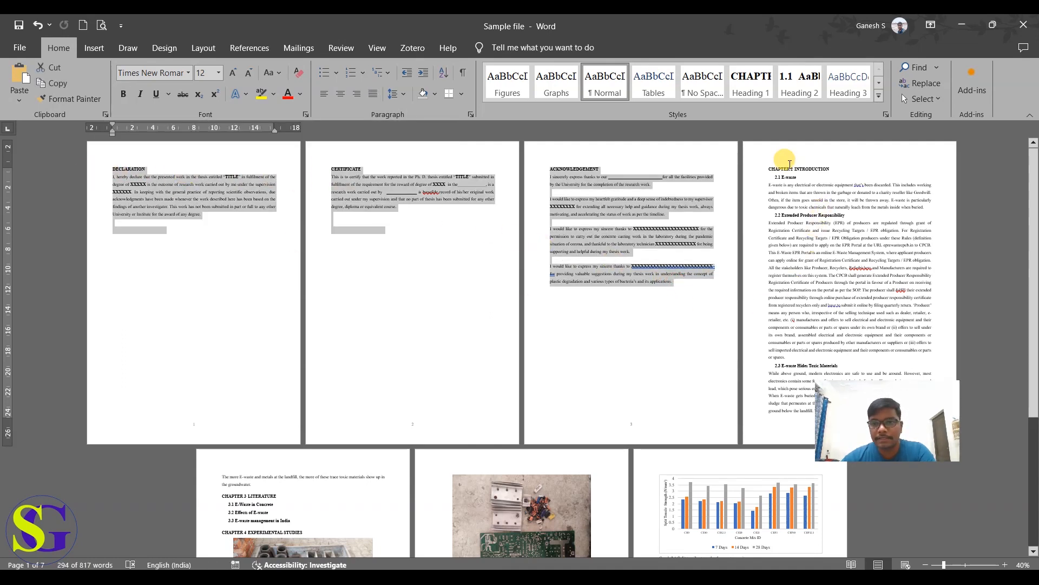
left_click(852, 168)
left_click(858, 175)
left_click(793, 164)
left_click(203, 48)
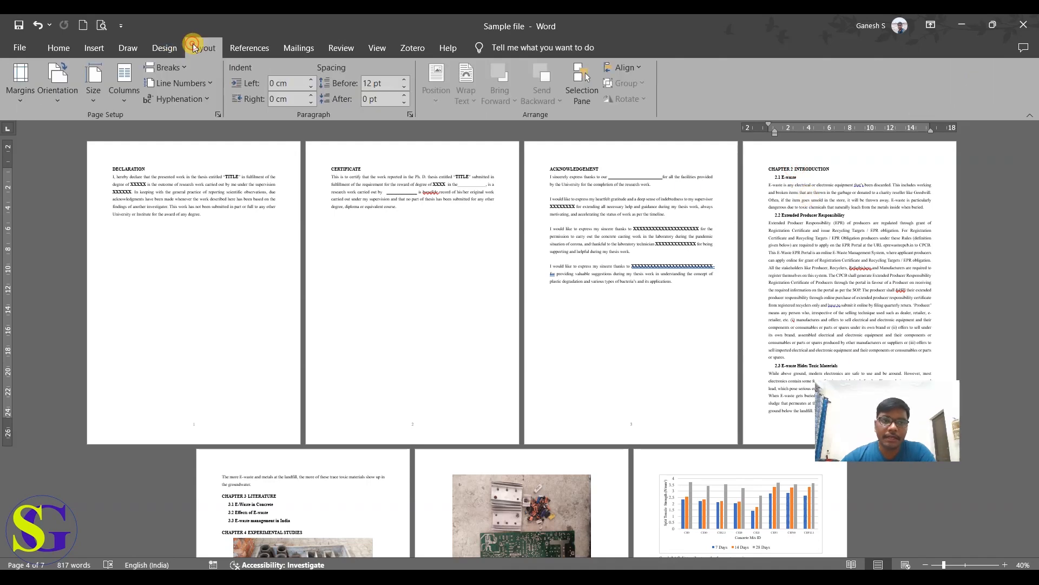
left_click(187, 74)
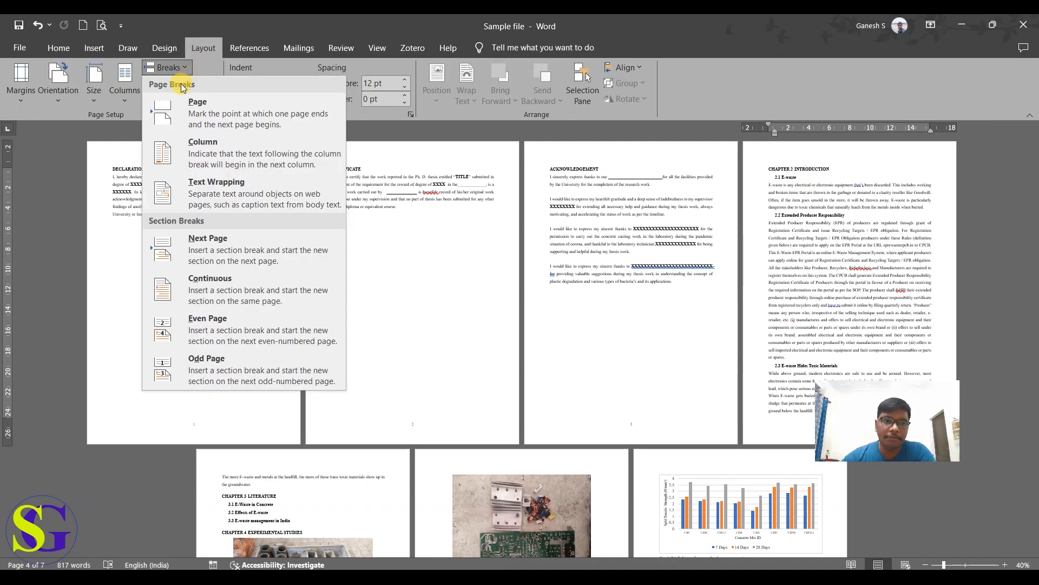
left_click(218, 248)
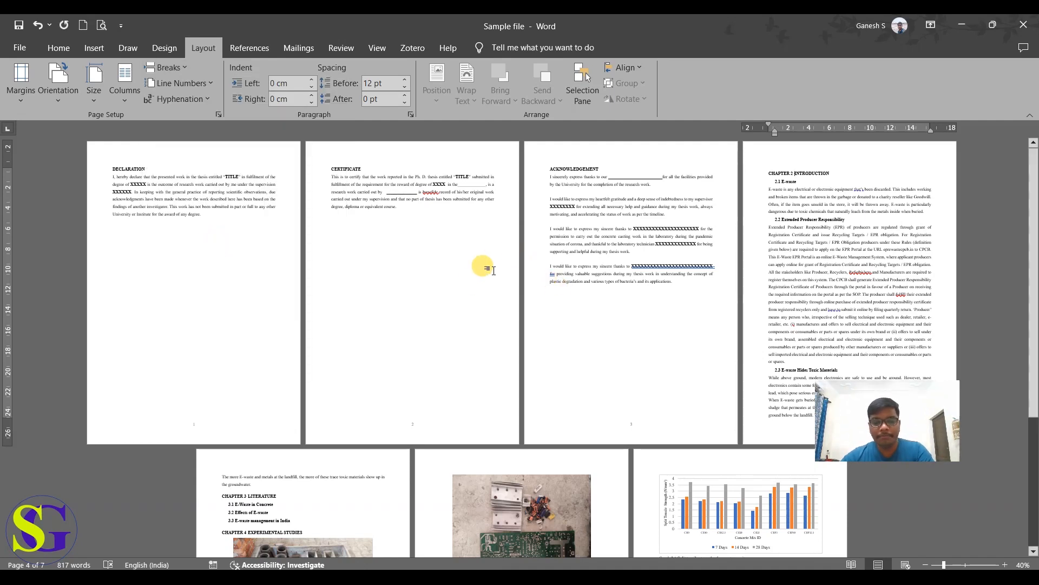
- Set the page number format of the front matter from DECLARATION to ACKNOWLEDGEMENT to lowercase Roman numerals (i, ii, iii)
left_click(628, 287)
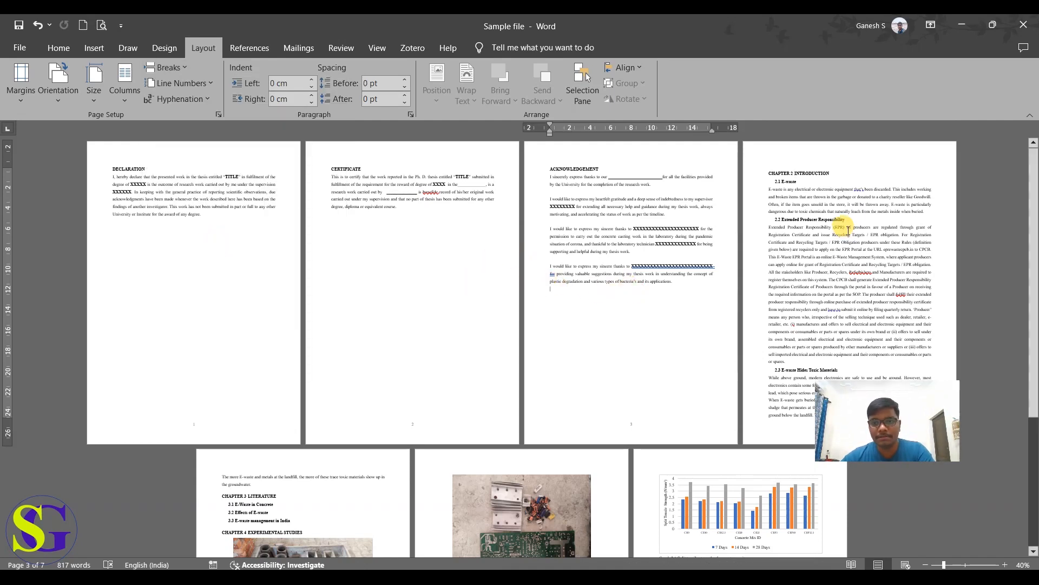
left_click_drag(672, 282, 87, 164)
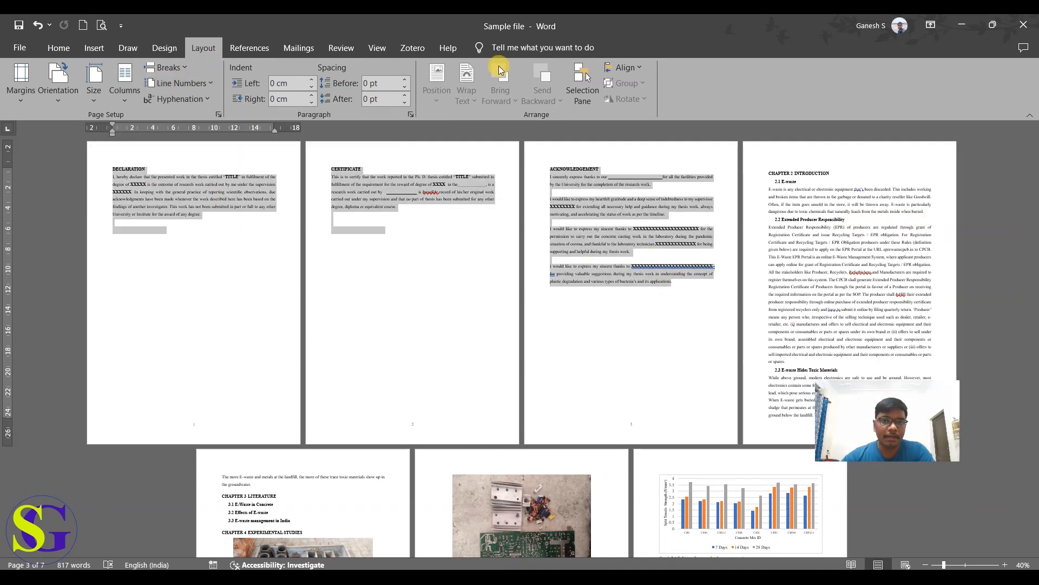
left_click(91, 46)
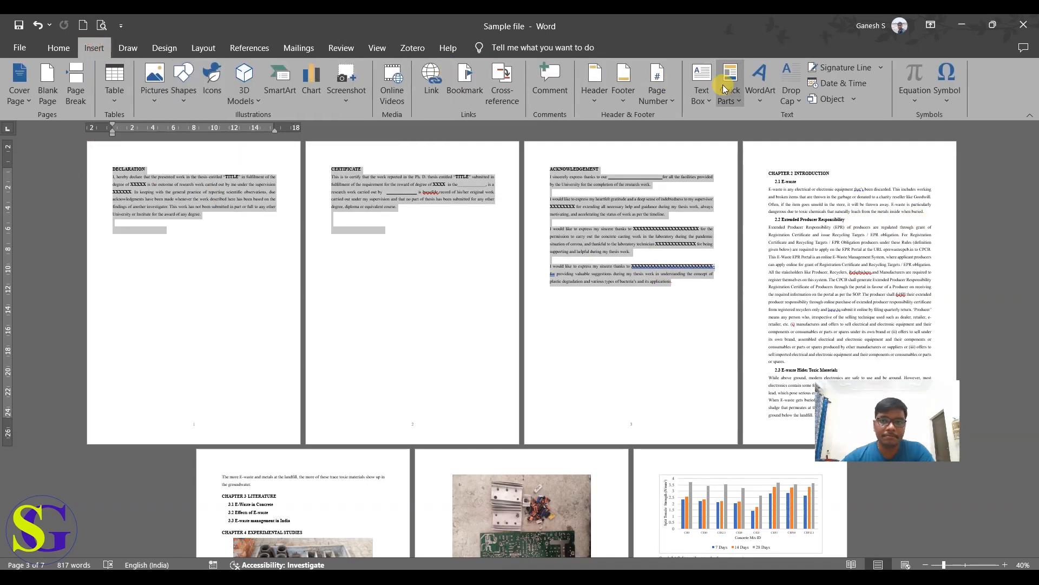
left_click(659, 105)
left_click(707, 179)
left_click(570, 211)
left_click(521, 268)
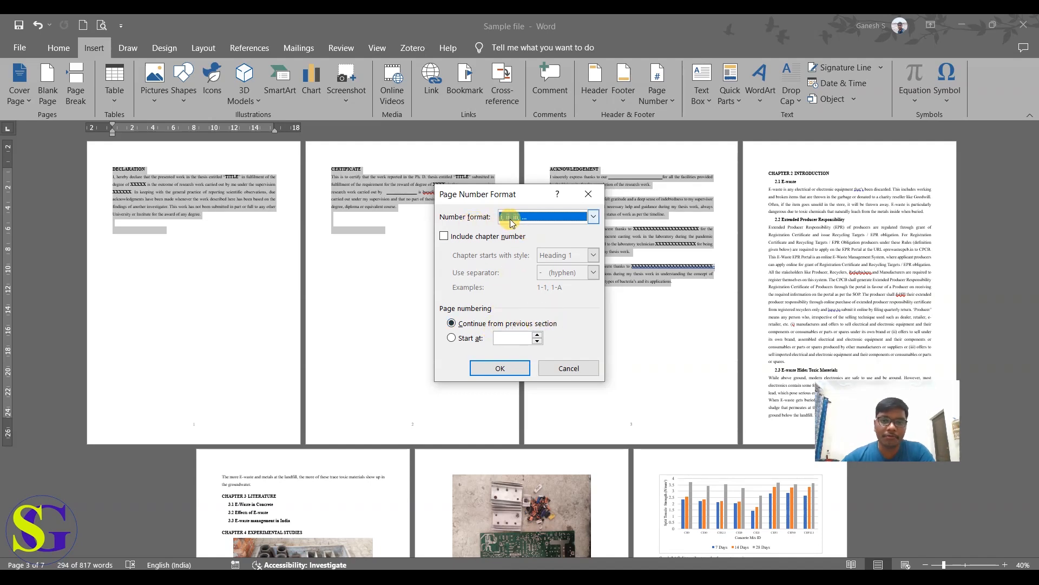
left_click(498, 368)
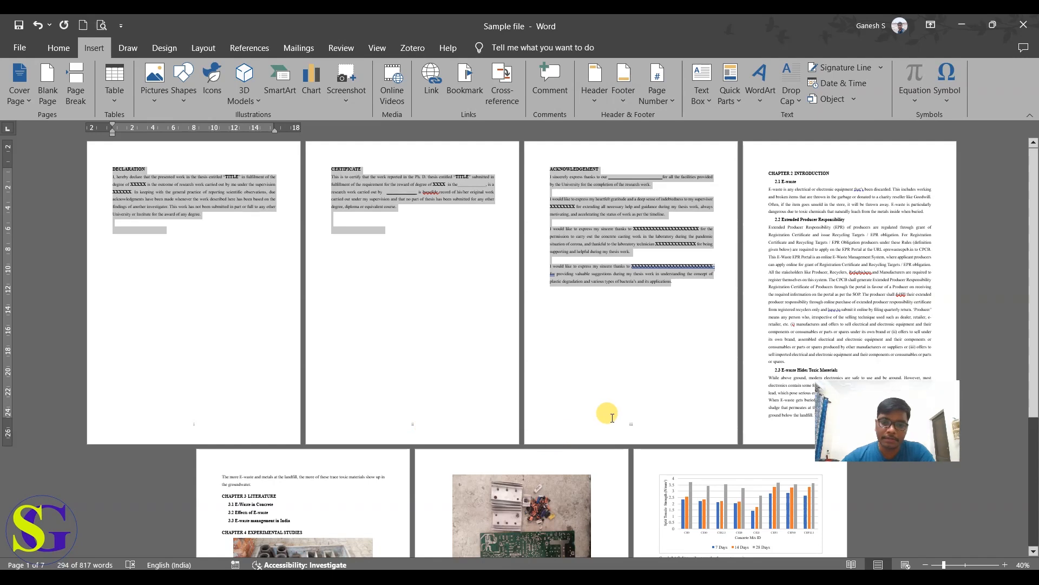
- Restart the page numbering at 1 from the INTRODUCTION chapter, using the 1, 2, 3 number format
scroll(615, 412, "down", 3)
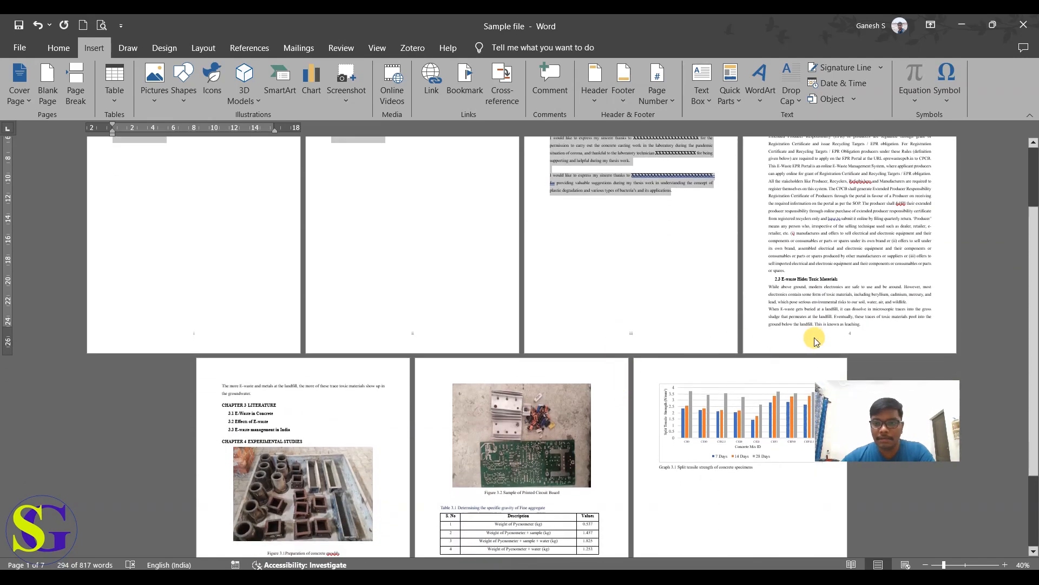
left_click(853, 334)
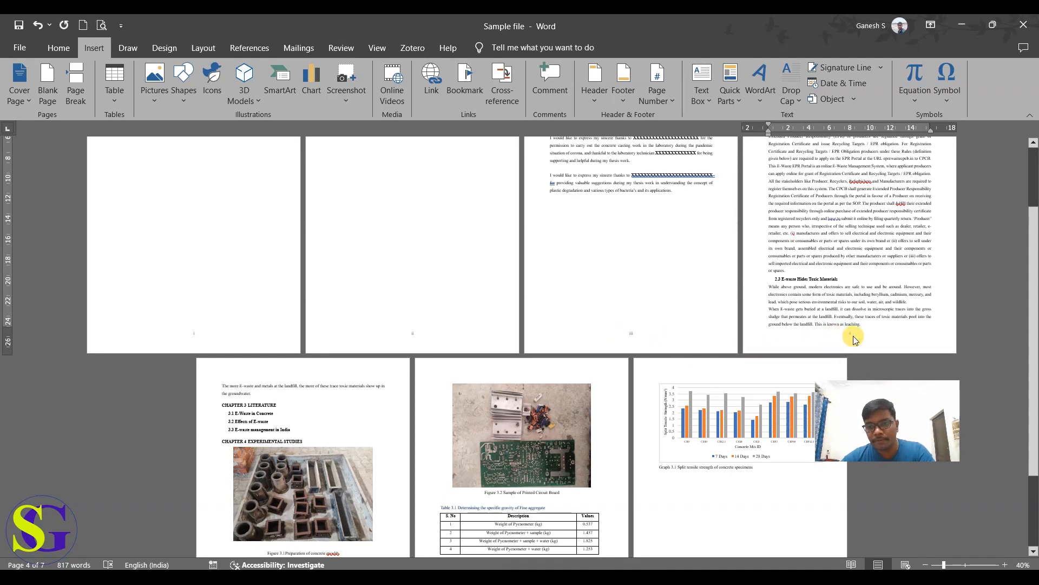
scroll(854, 340, "up", 1)
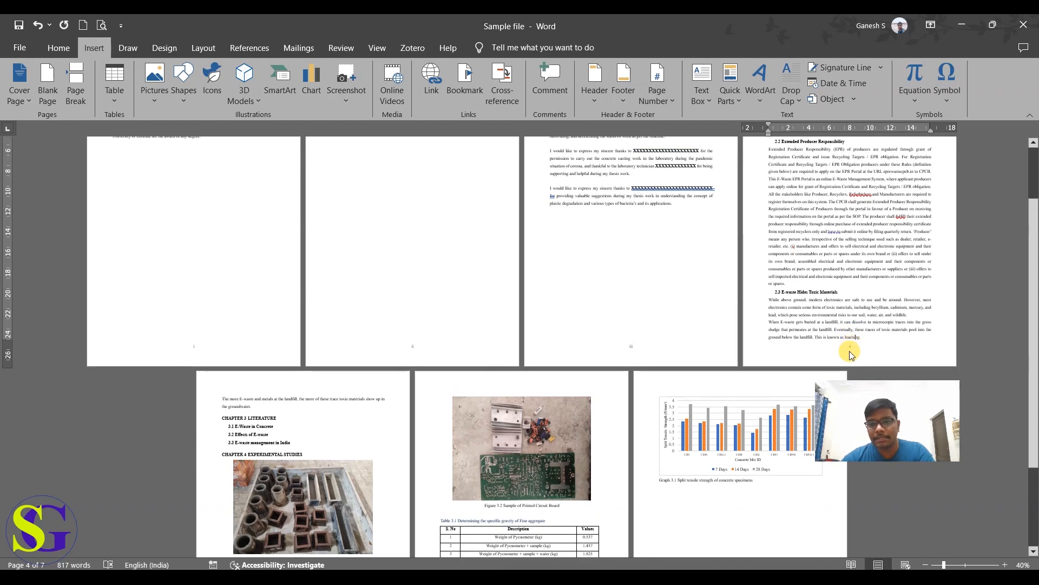
left_click(850, 351)
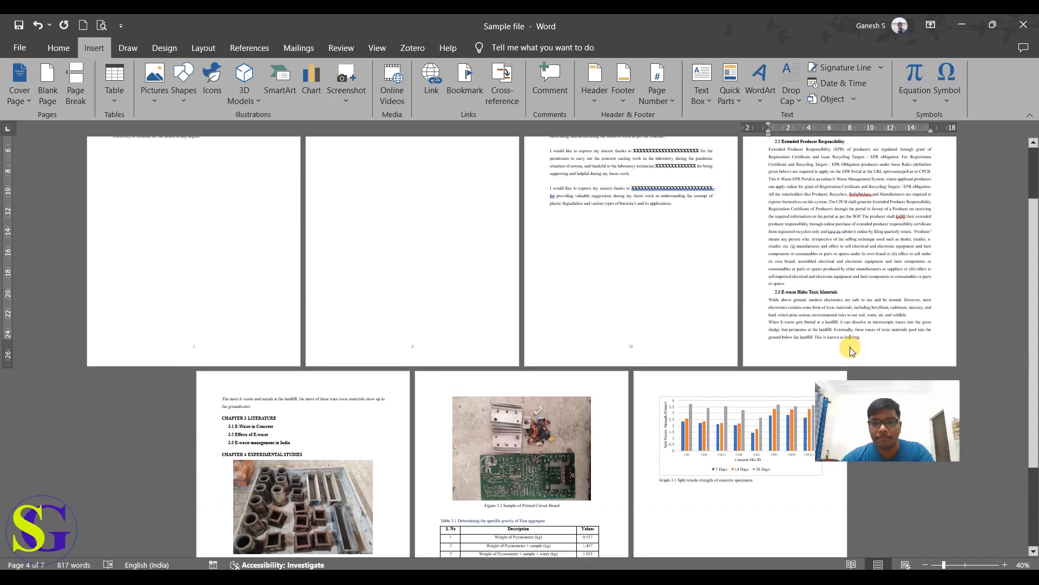
scroll(844, 325, "up", 6)
left_click(794, 173)
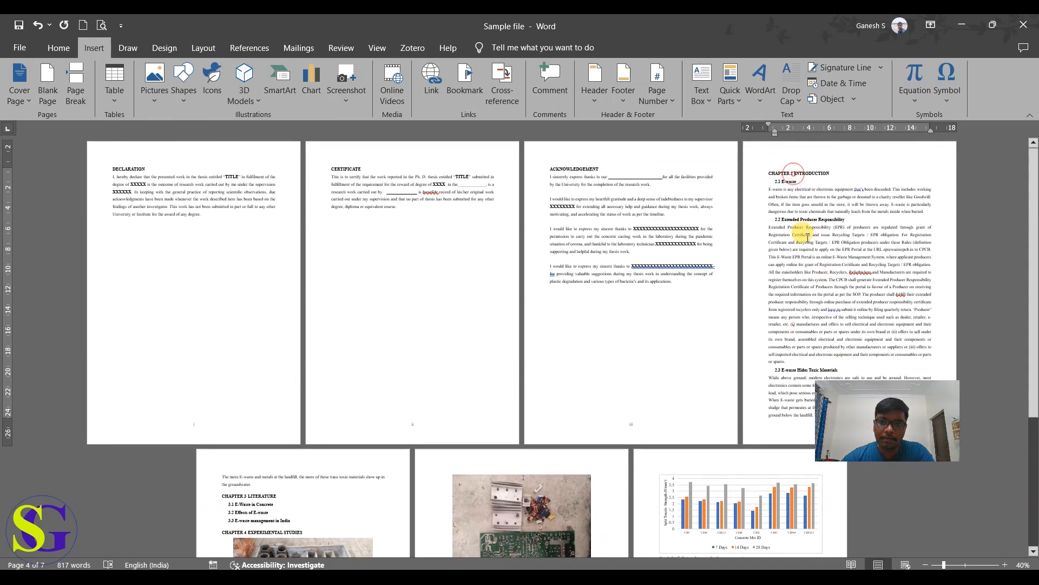
left_click(670, 100)
left_click(691, 184)
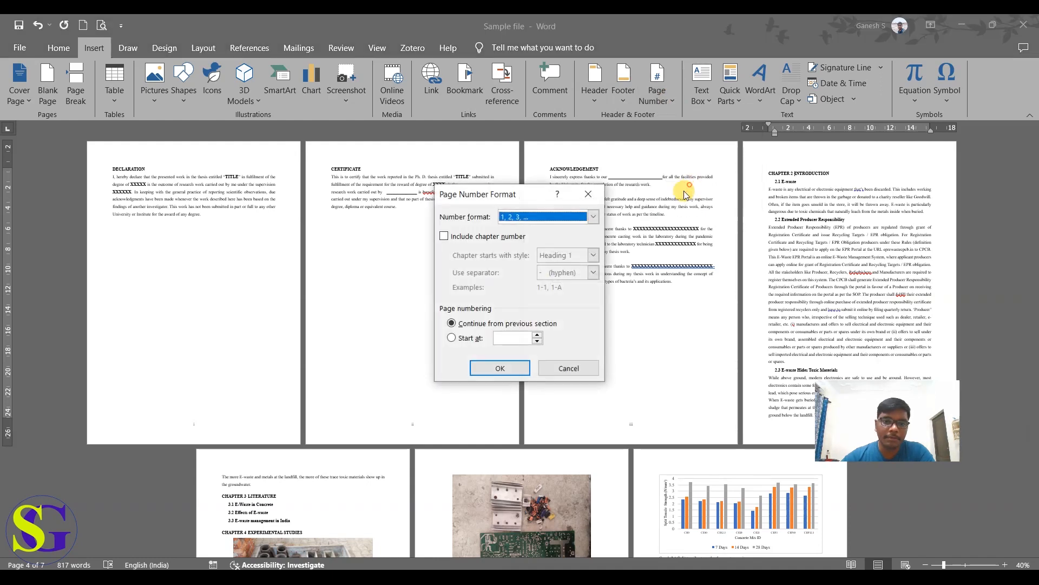
left_click(452, 337)
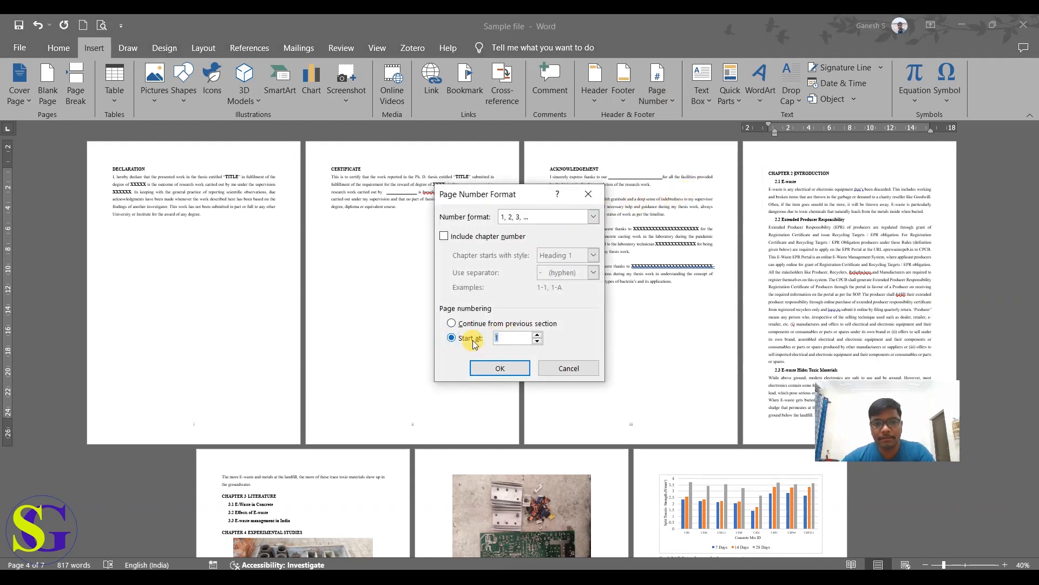
left_click(497, 368)
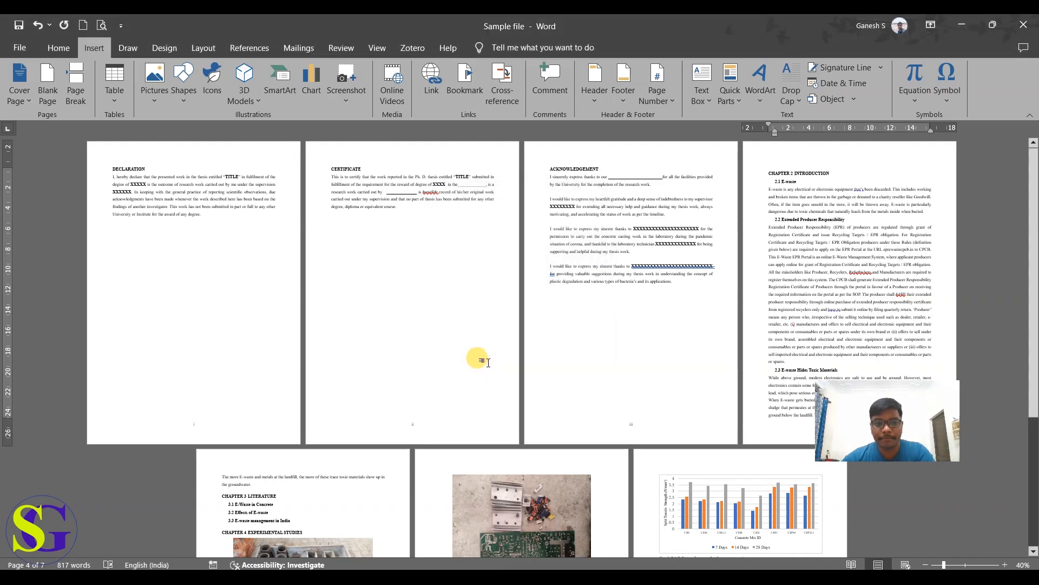
- Insert a table of contents in the Automatic Table 1 design before the DECLARATION heading on the first page
scroll(480, 360, "down", 3)
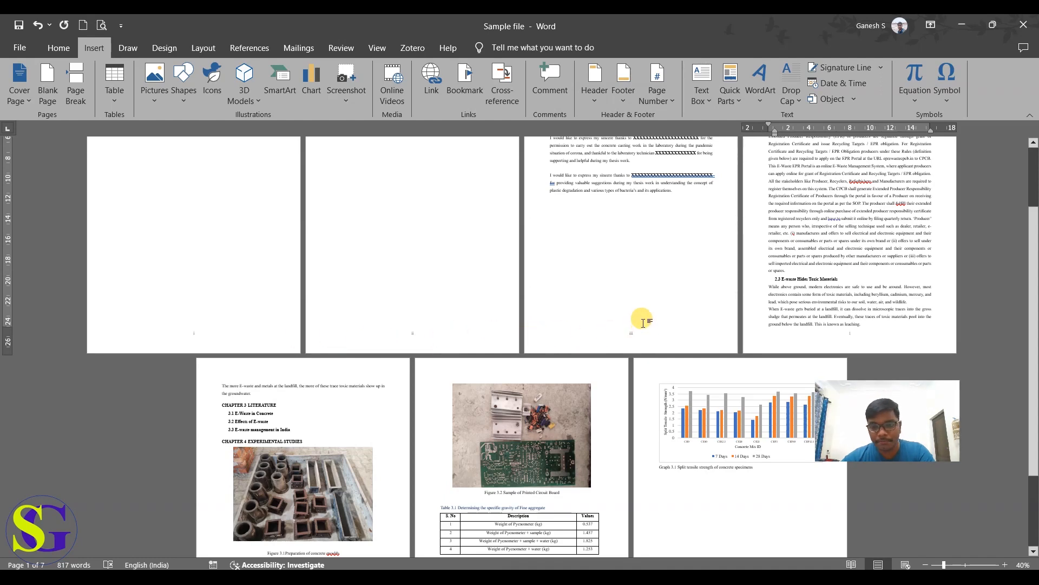
scroll(641, 326, "down", 2)
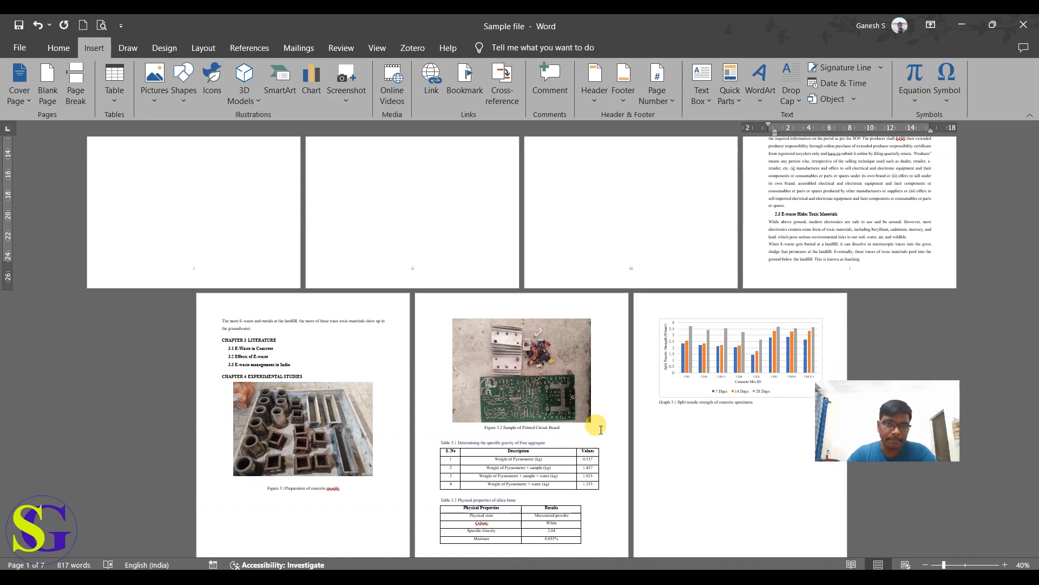
scroll(585, 400, "up", 3)
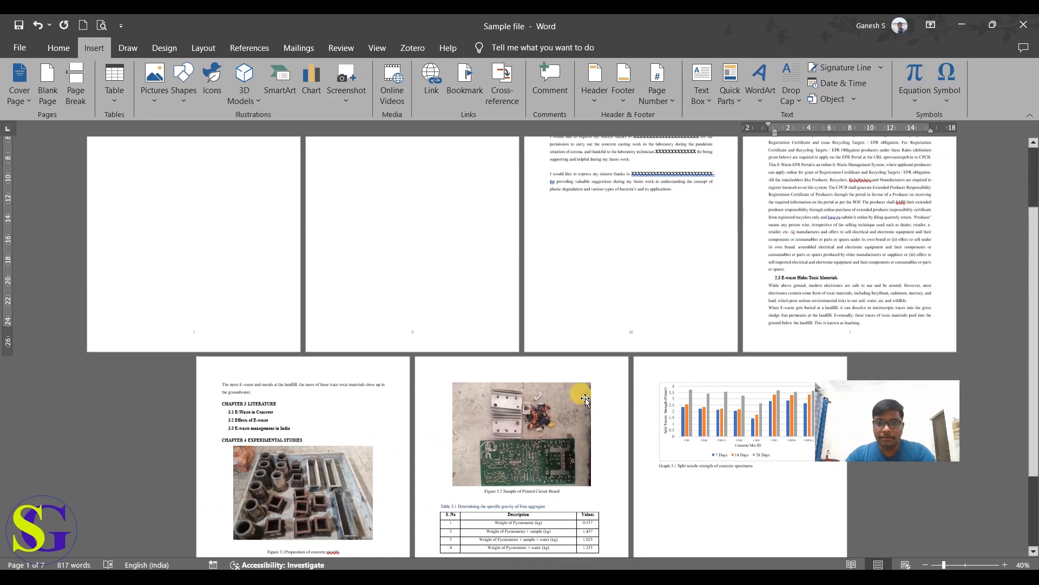
scroll(586, 390, "up", 1)
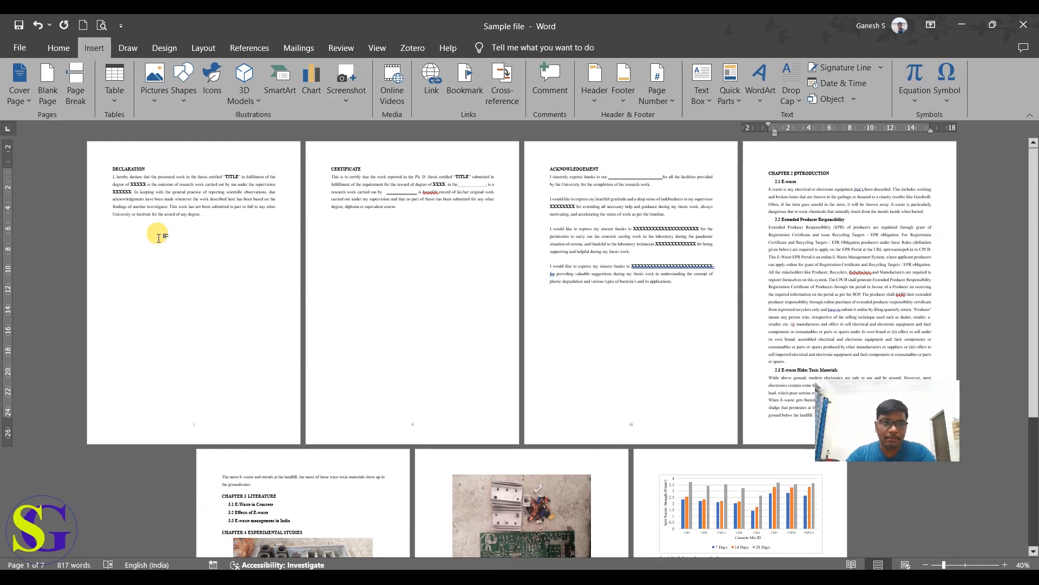
left_click(108, 165)
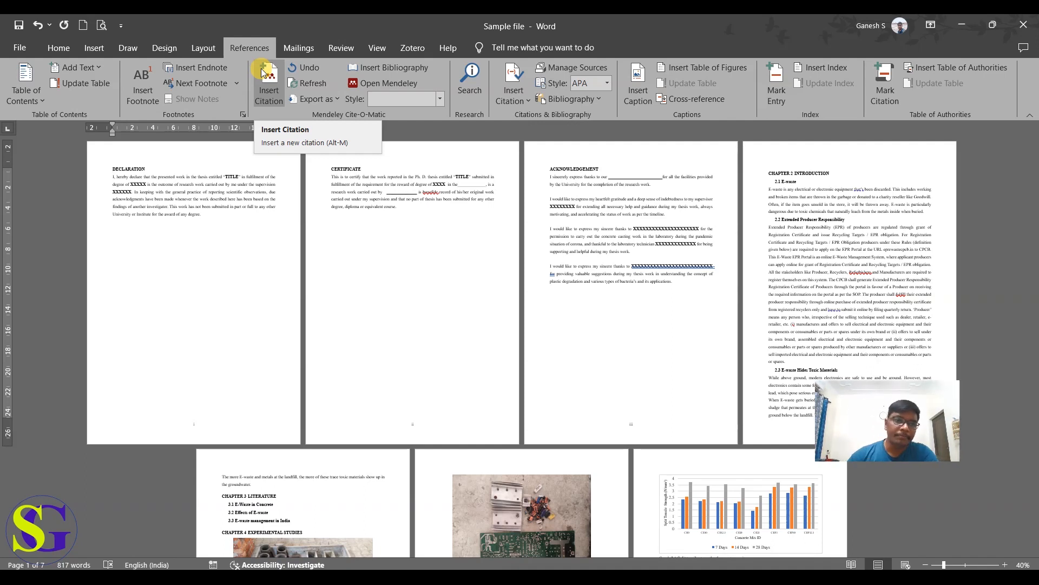
left_click(25, 86)
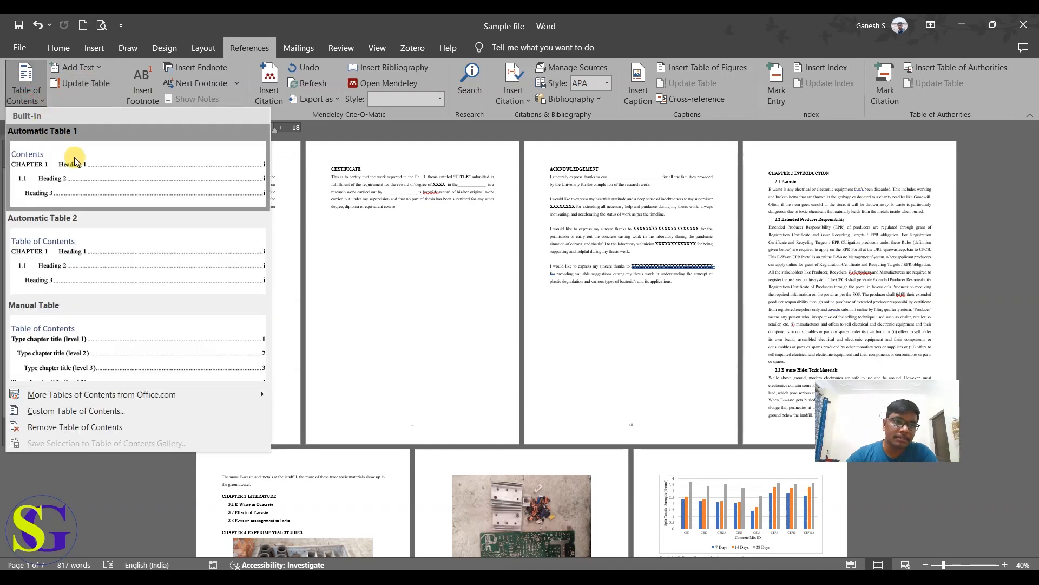
left_click(74, 156)
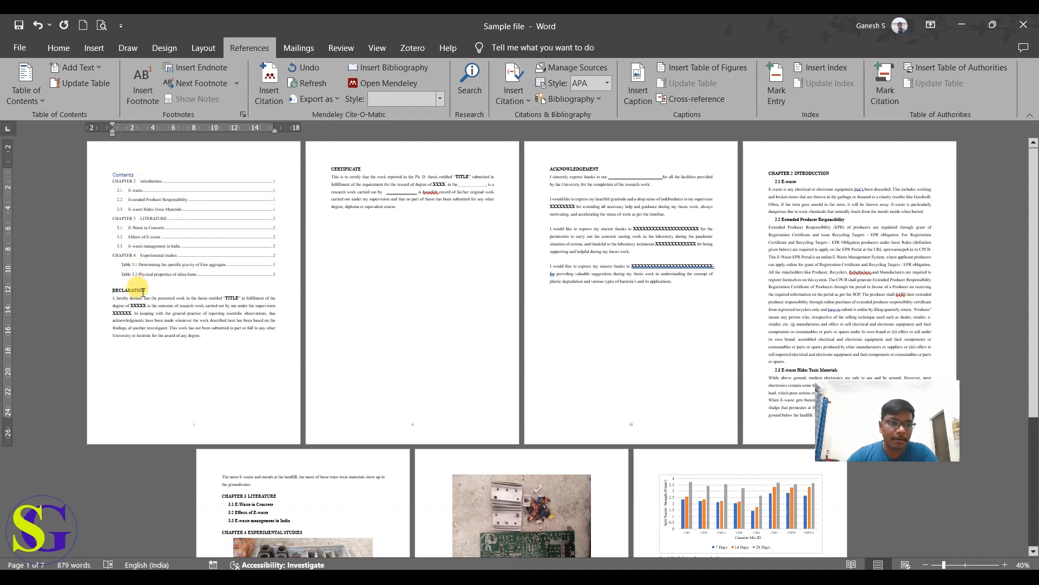
- Apply the Normal style to the DECLARATION, CERTIFICATE and ACKNOWLEDGEMENT headings, making DECLARATION bold again
left_click_drag(148, 289, 113, 291)
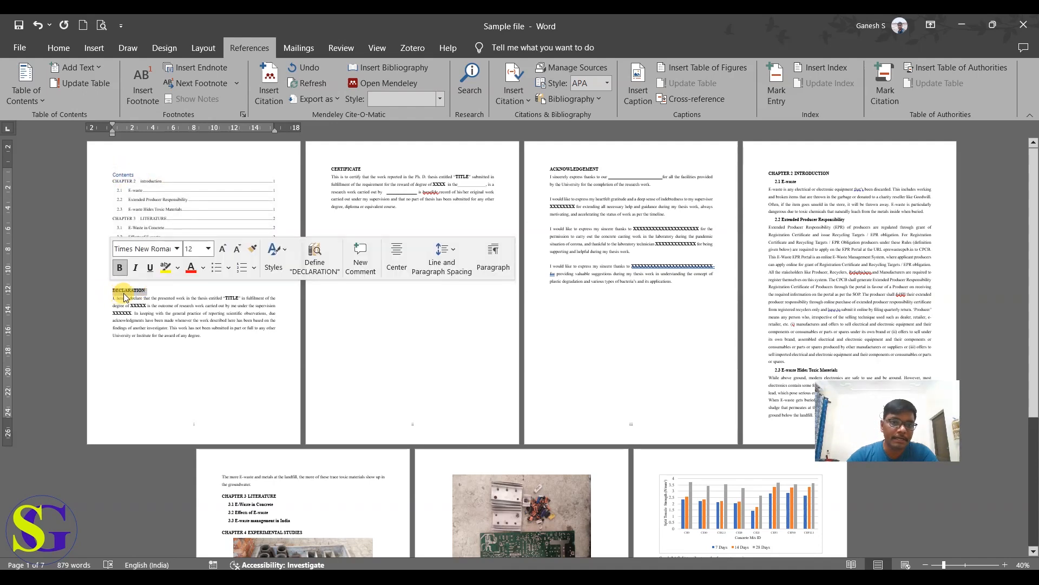
left_click(60, 50)
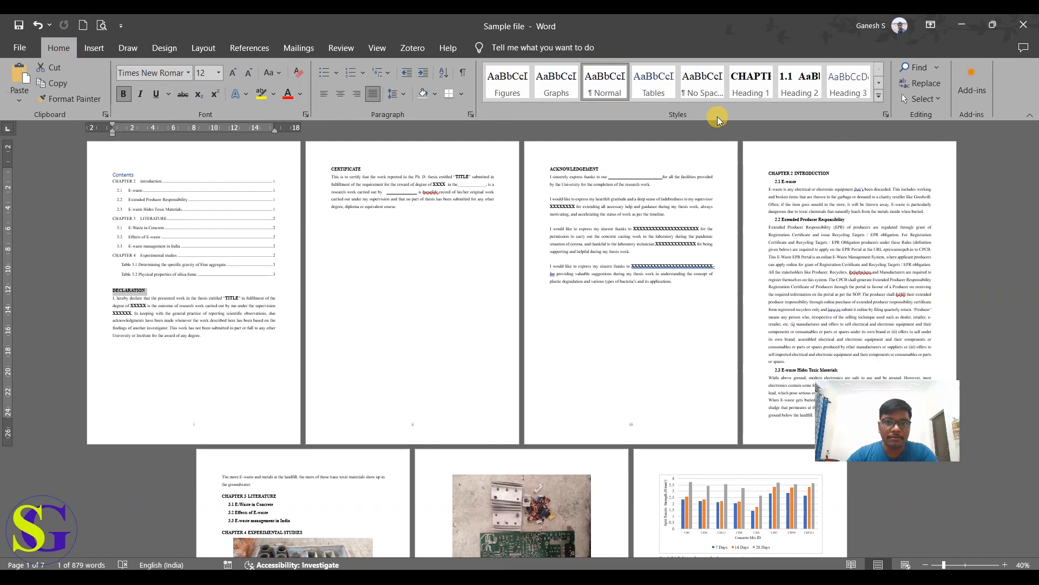
left_click(619, 92)
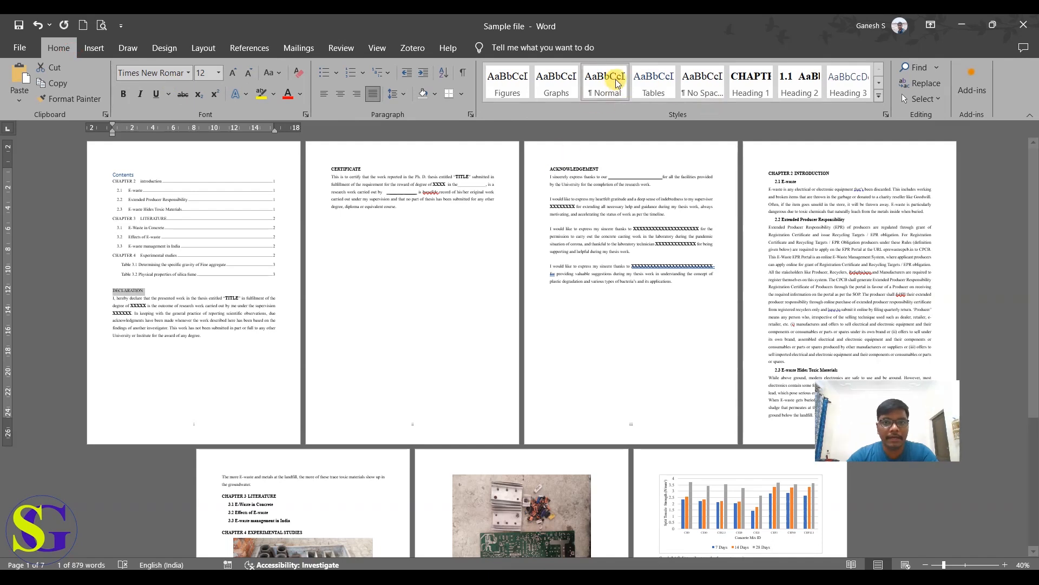
key("ctrl+b")
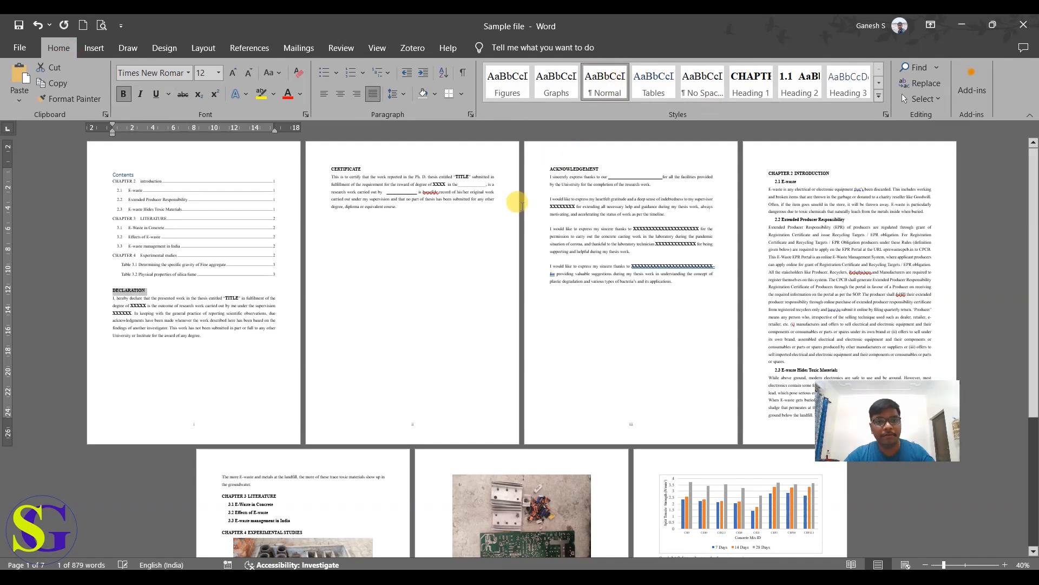
left_click_drag(376, 167, 329, 169)
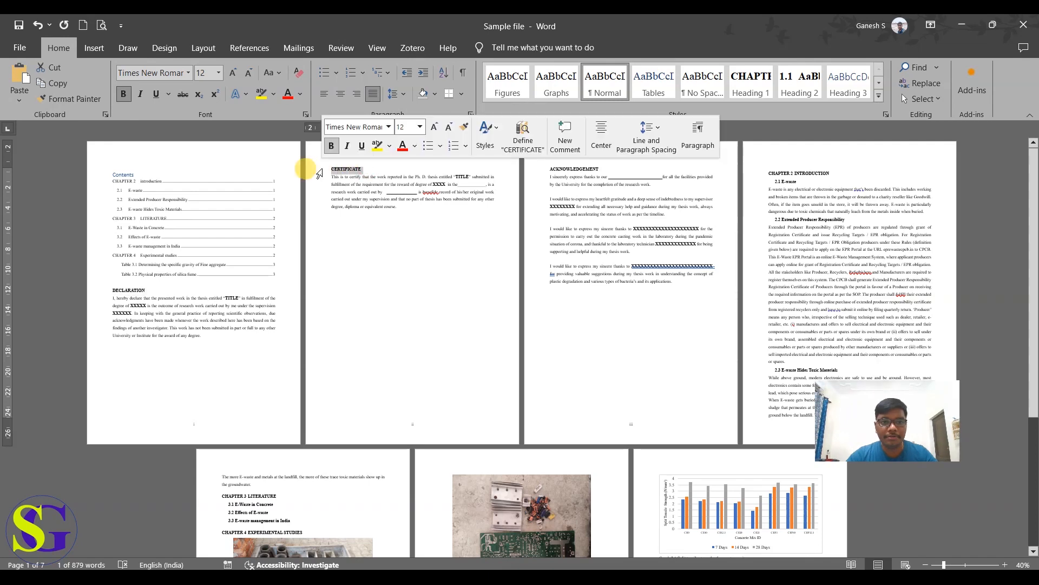
left_click(599, 90)
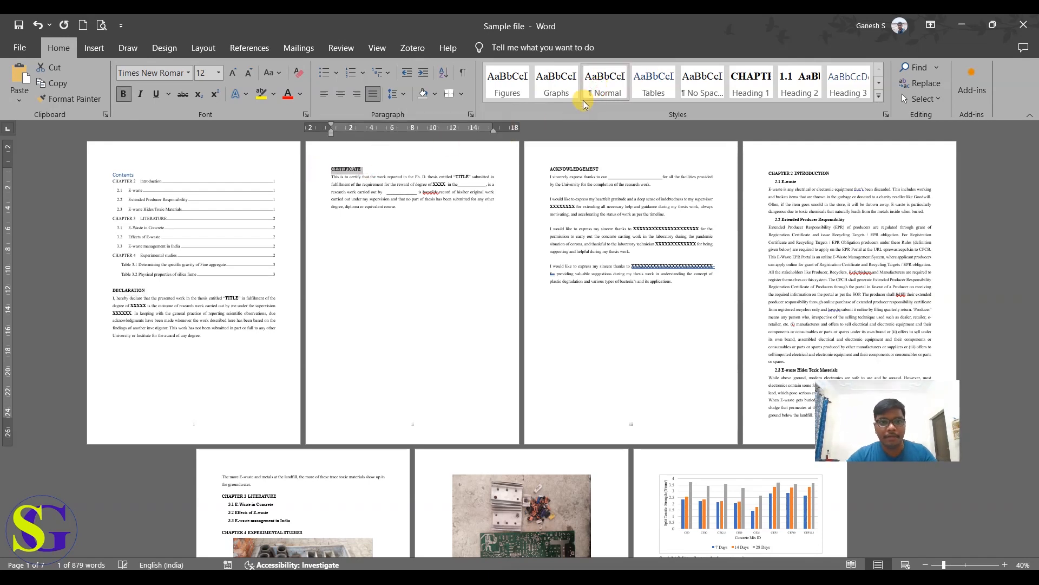
left_click_drag(600, 168, 541, 169)
left_click(615, 95)
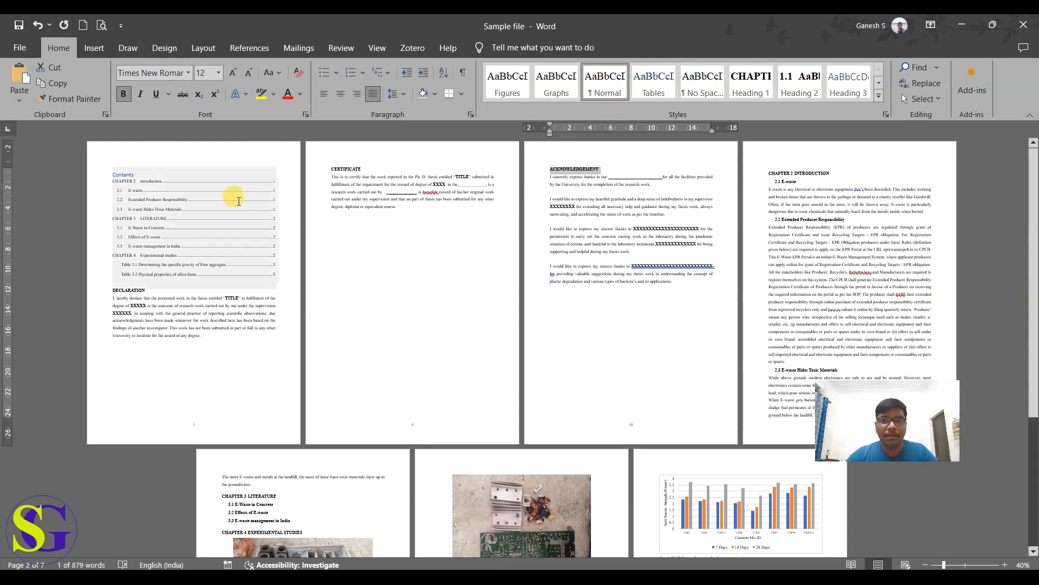
- Update the entire table of contents on the first page
left_click(125, 207)
left_click(157, 157)
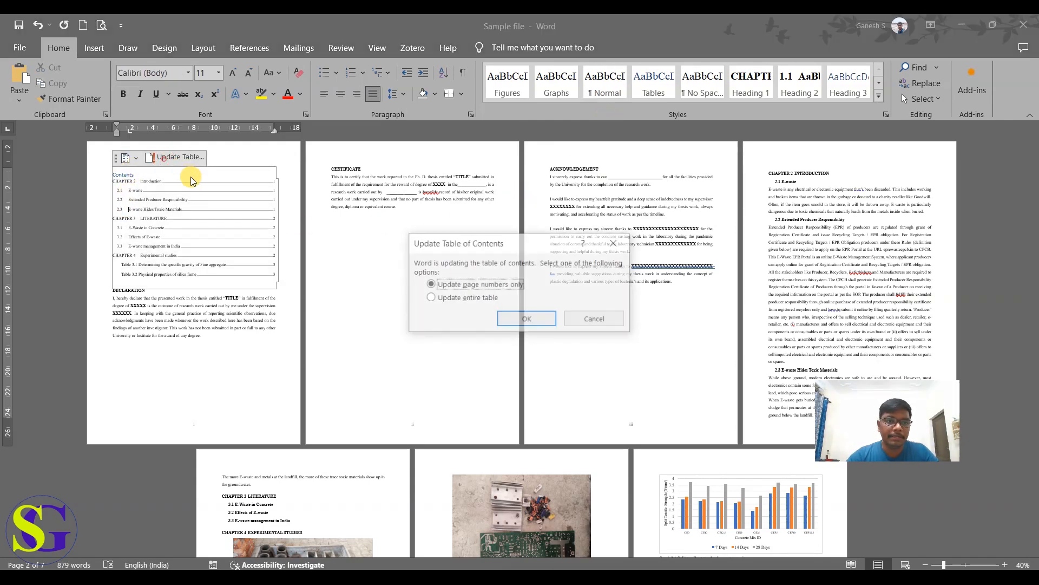
left_click(494, 301)
left_click(526, 319)
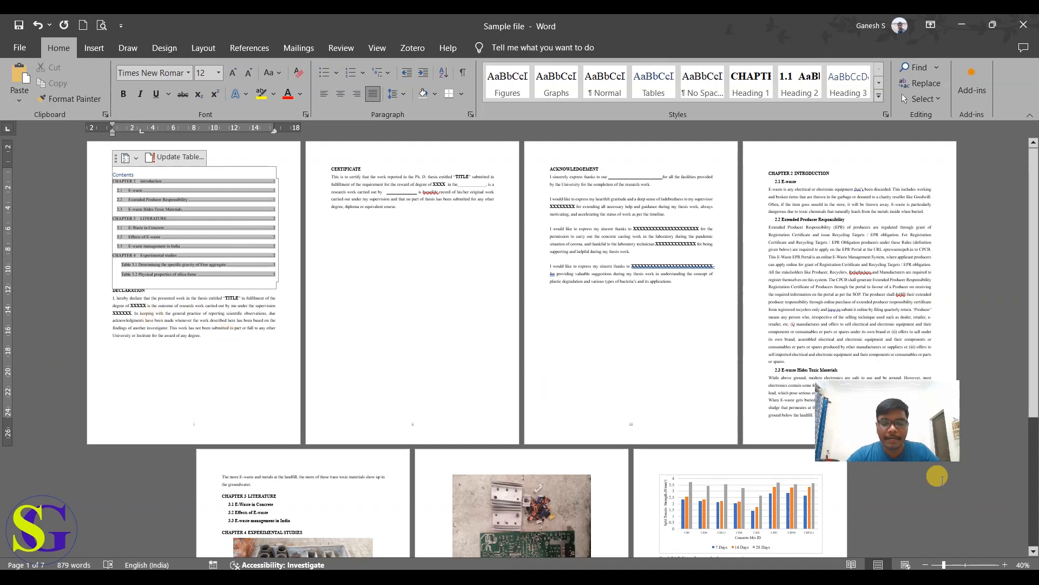
left_click(1005, 565)
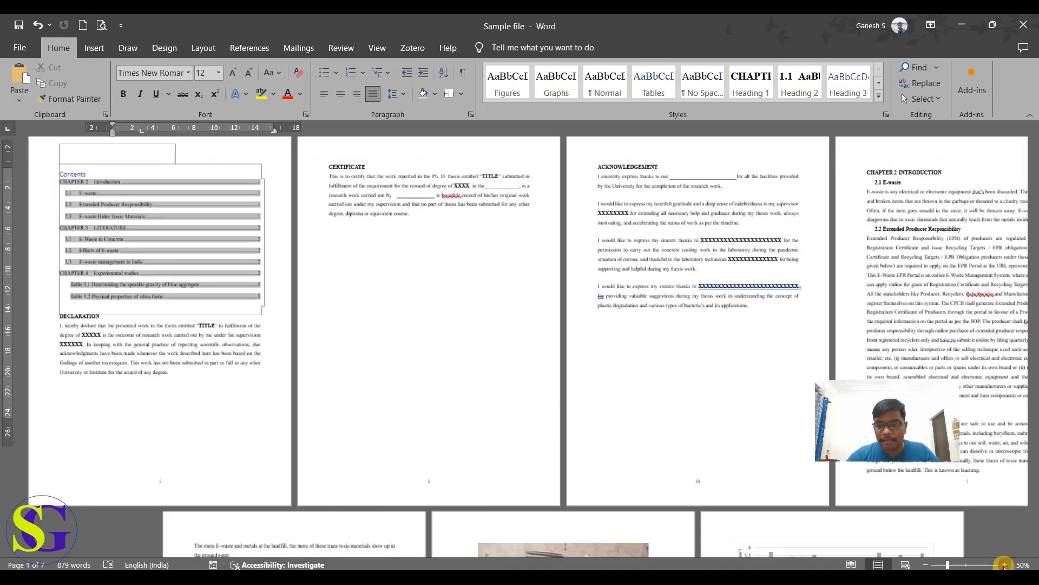
left_click(1005, 564)
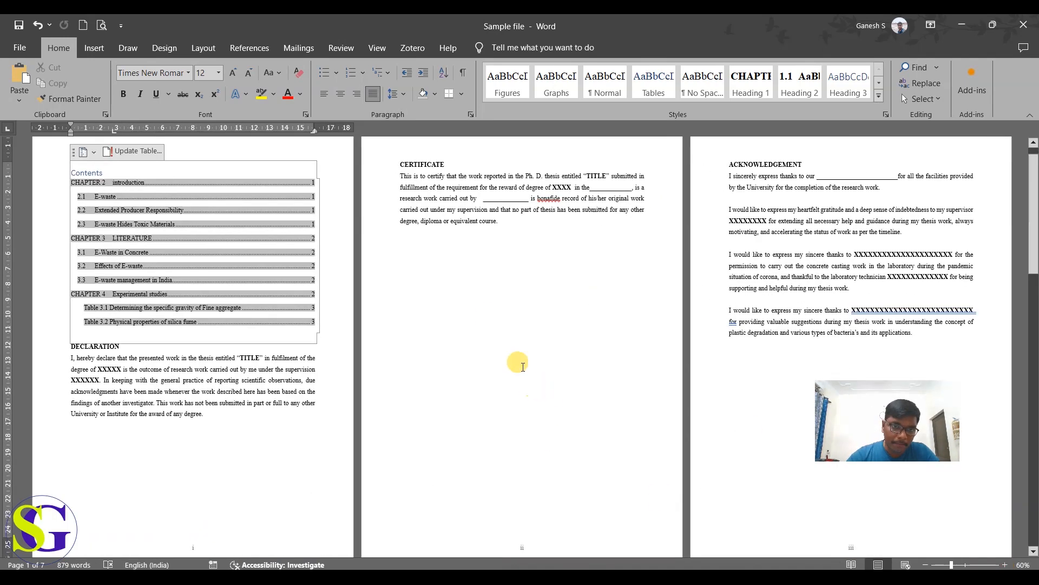
left_click(117, 346)
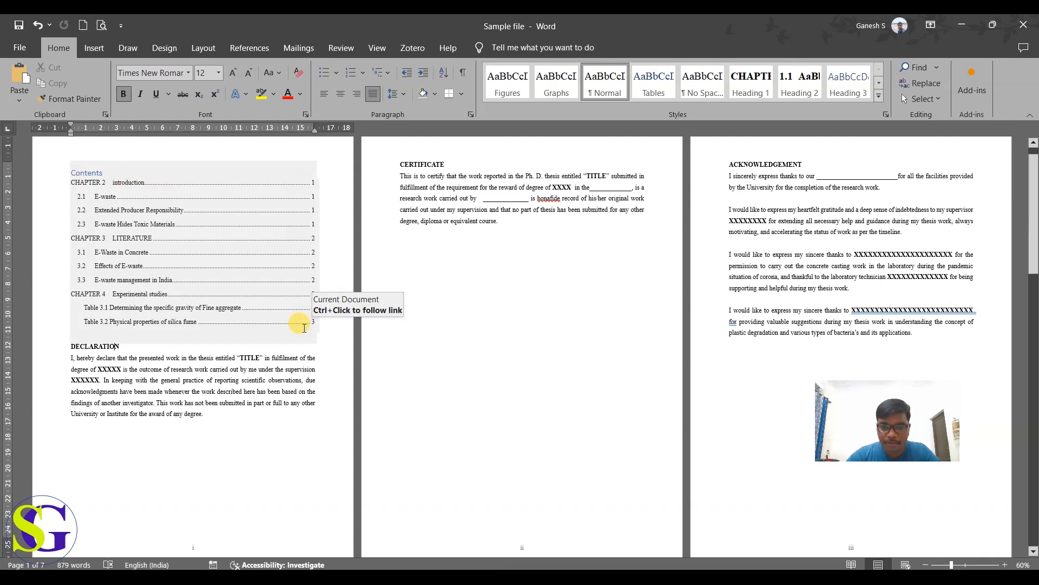
left_click_drag(123, 349, 52, 346)
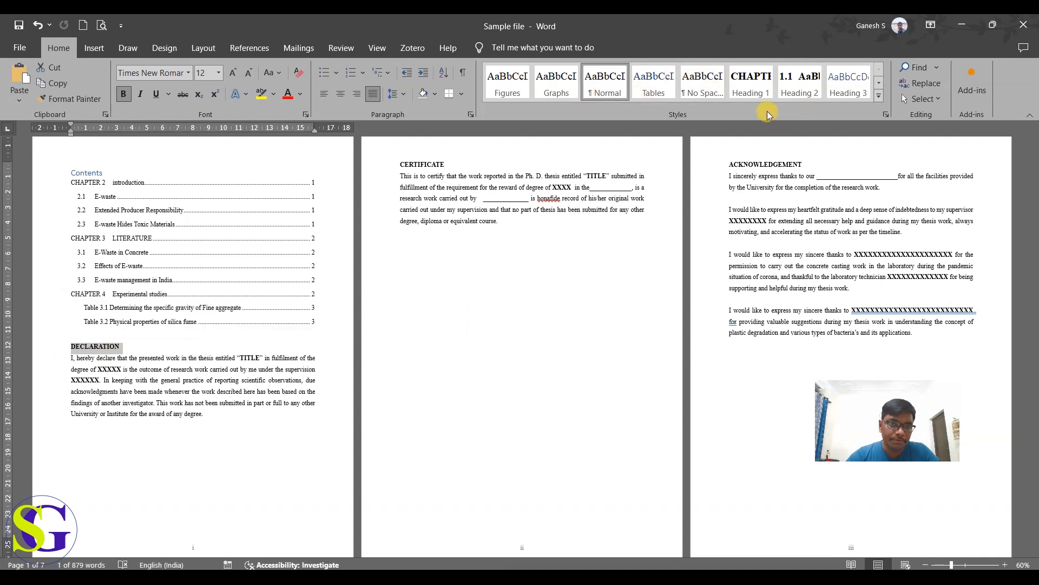
left_click(456, 435)
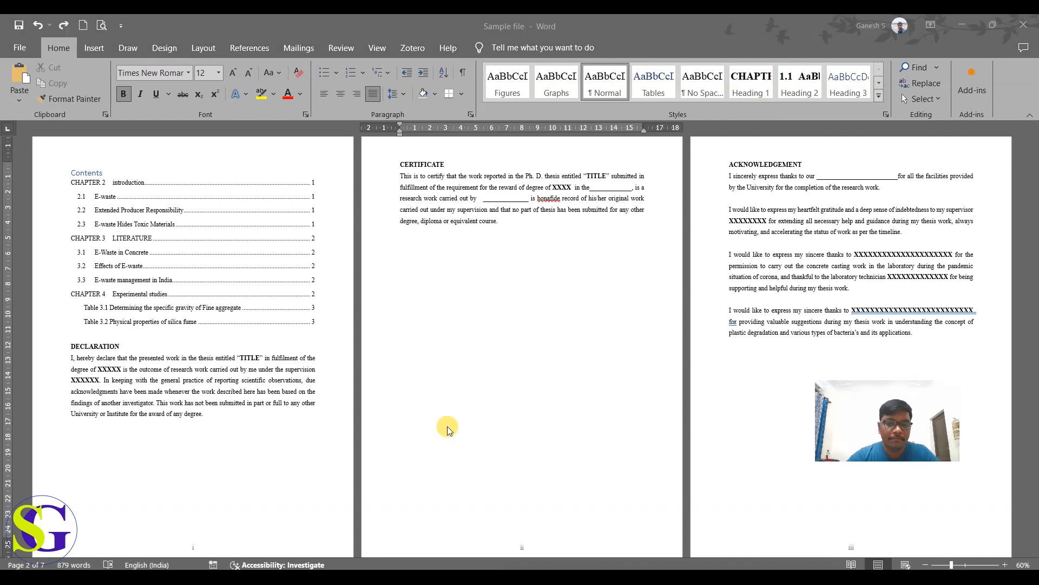
double_click(120, 347)
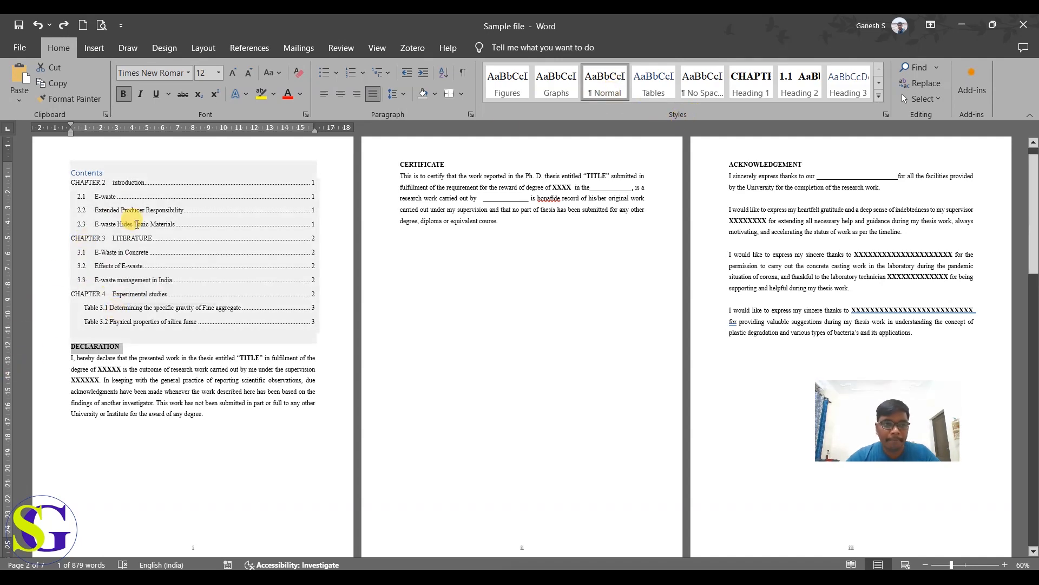
left_click_drag(275, 404, 220, 369)
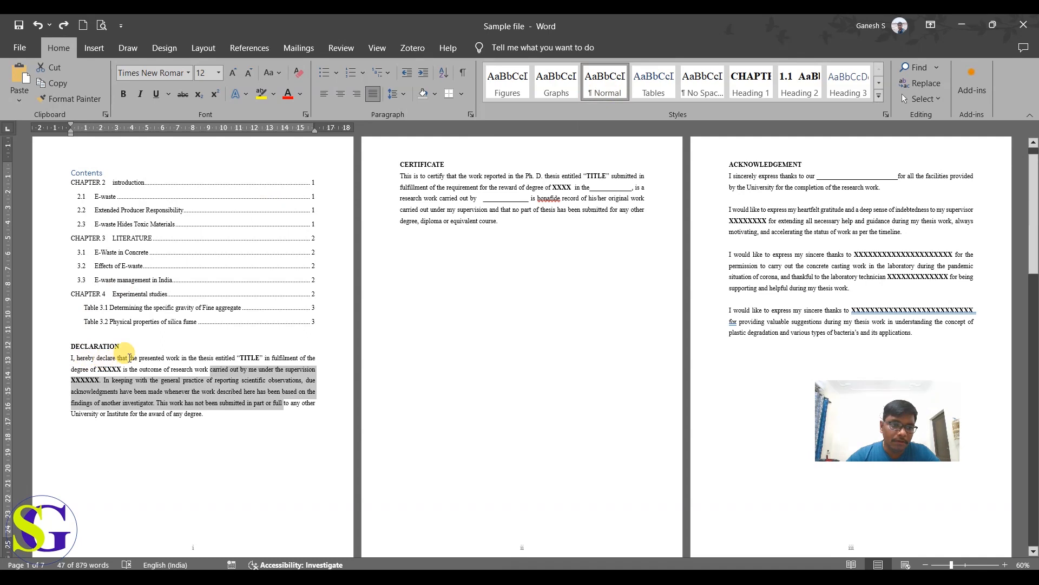
- Modify the Heading 3 style to Times New Roman, bold, left-aligned, with the Automatic font colour
left_click_drag(128, 345, 65, 345)
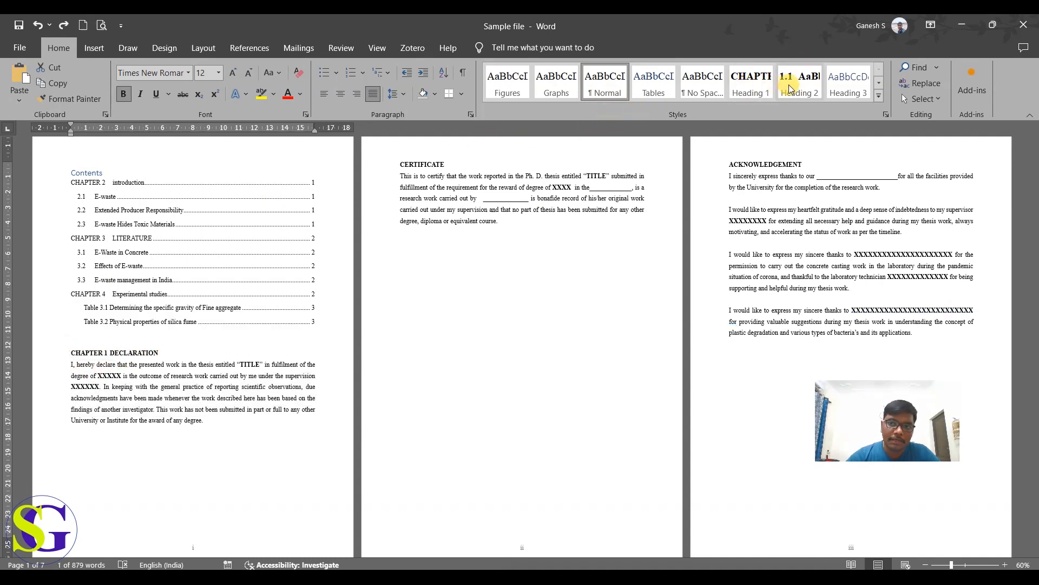
right_click(862, 94)
left_click(856, 117)
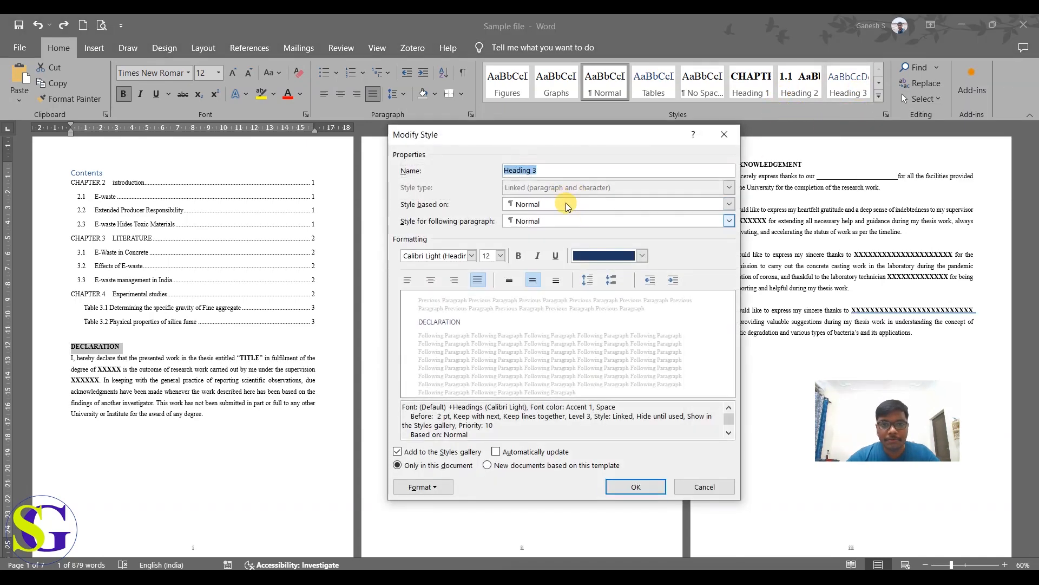
left_click(471, 255)
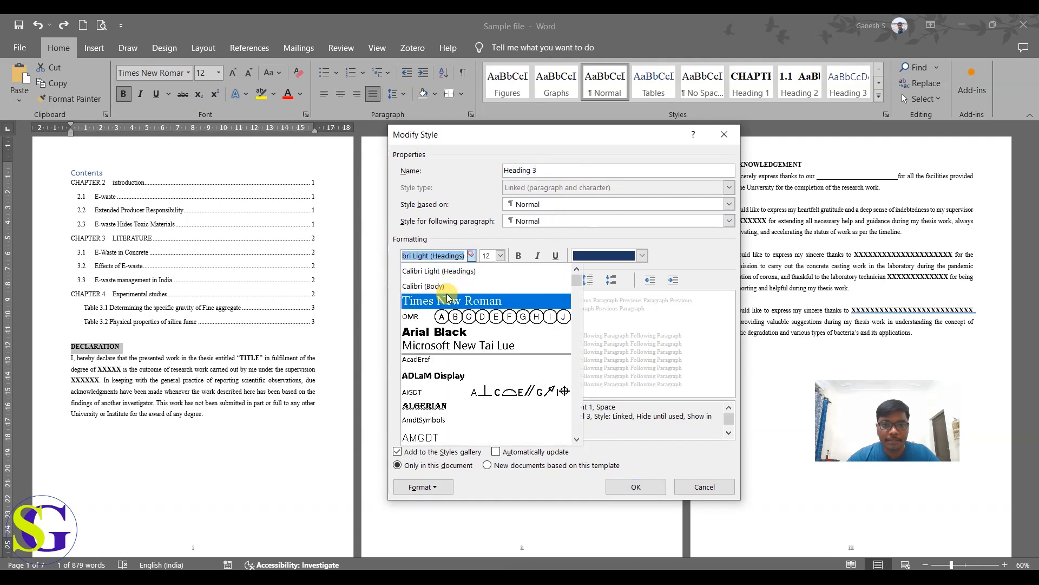
left_click(446, 301)
left_click(518, 256)
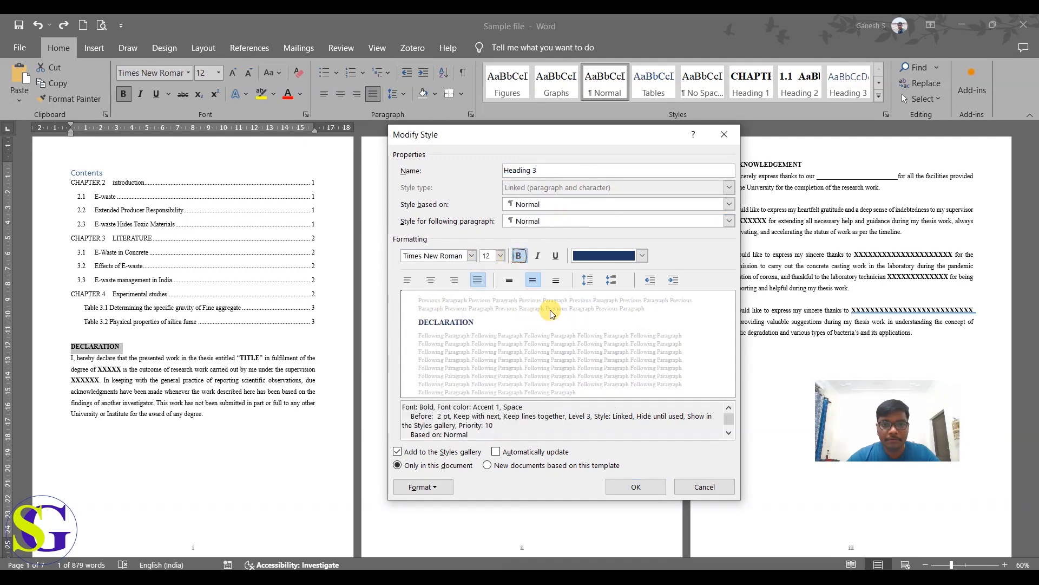
left_click(408, 280)
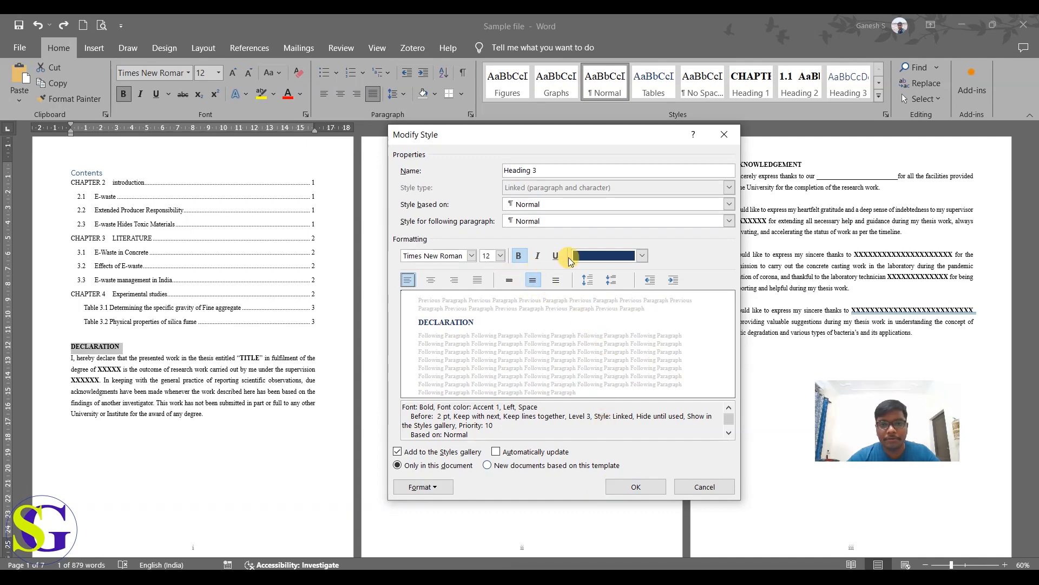
left_click(610, 256)
left_click(609, 272)
left_click(612, 486)
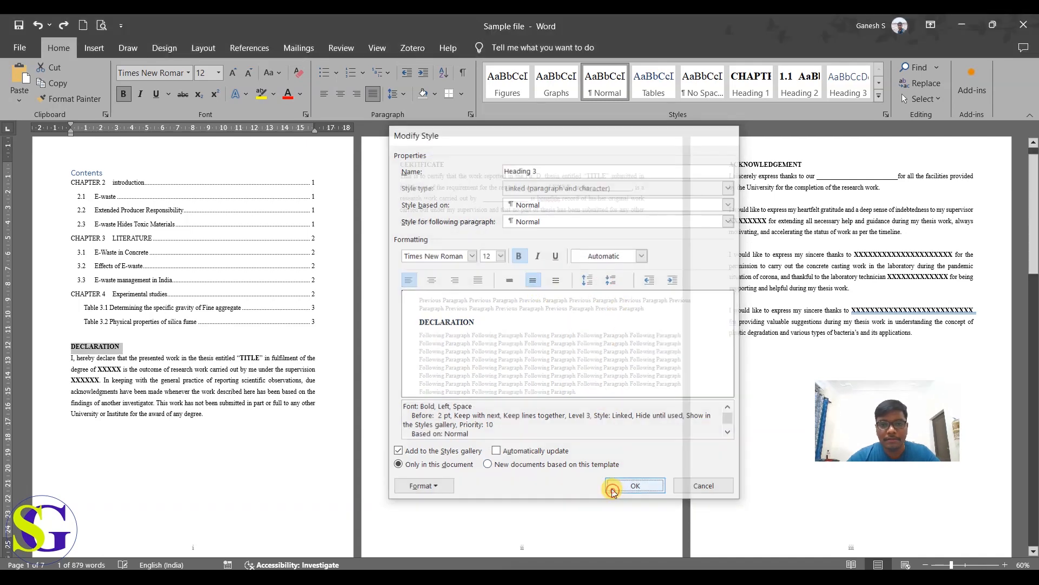
- Apply the Heading 3 style to the DECLARATION, CERTIFICATE and ACKNOWLEDGEMENT headings
left_click(121, 347)
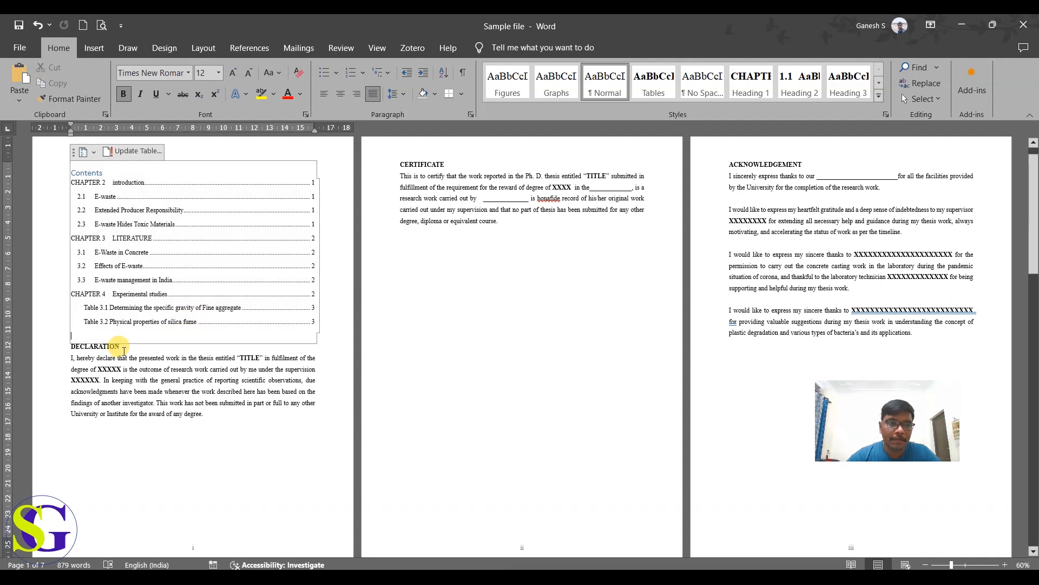
double_click(121, 347)
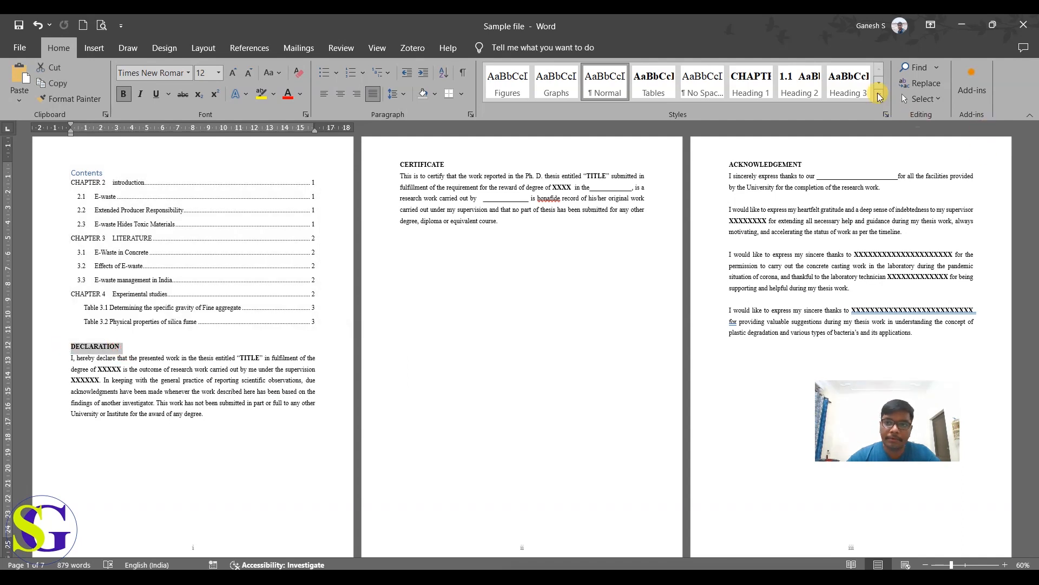
left_click(861, 90)
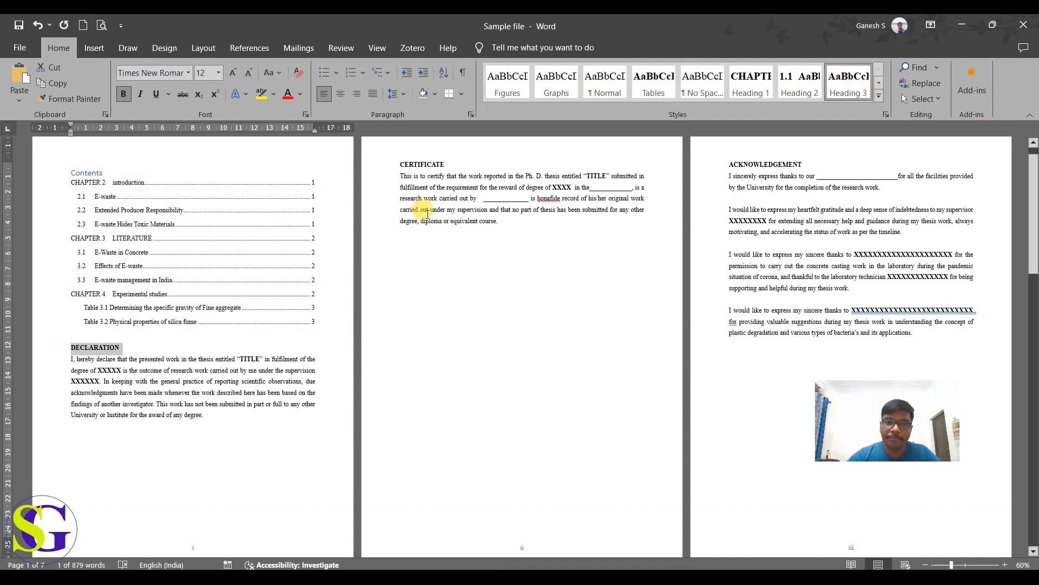
left_click_drag(445, 165, 399, 164)
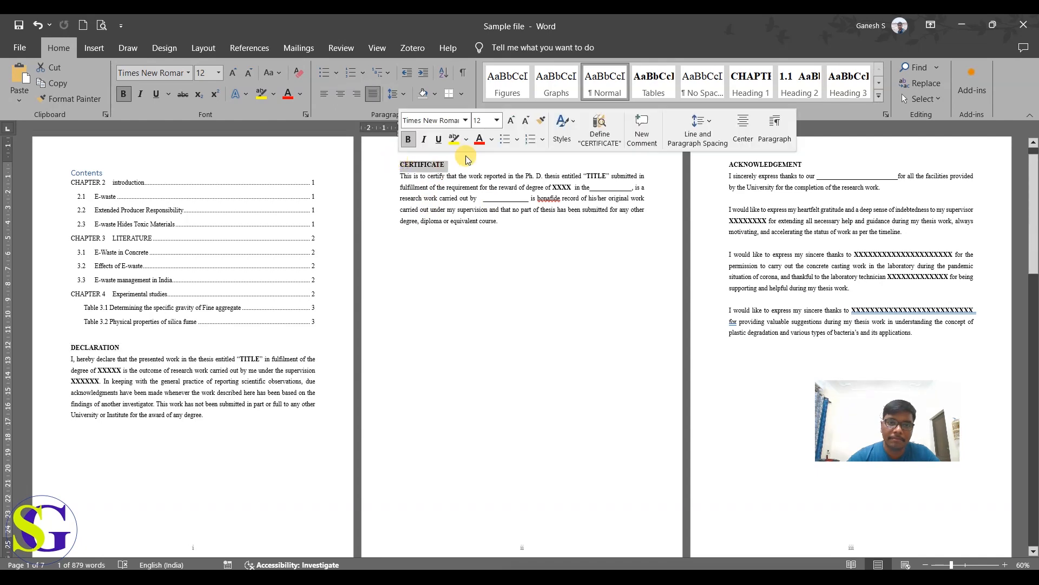
left_click(849, 85)
left_click_drag(806, 163, 729, 164)
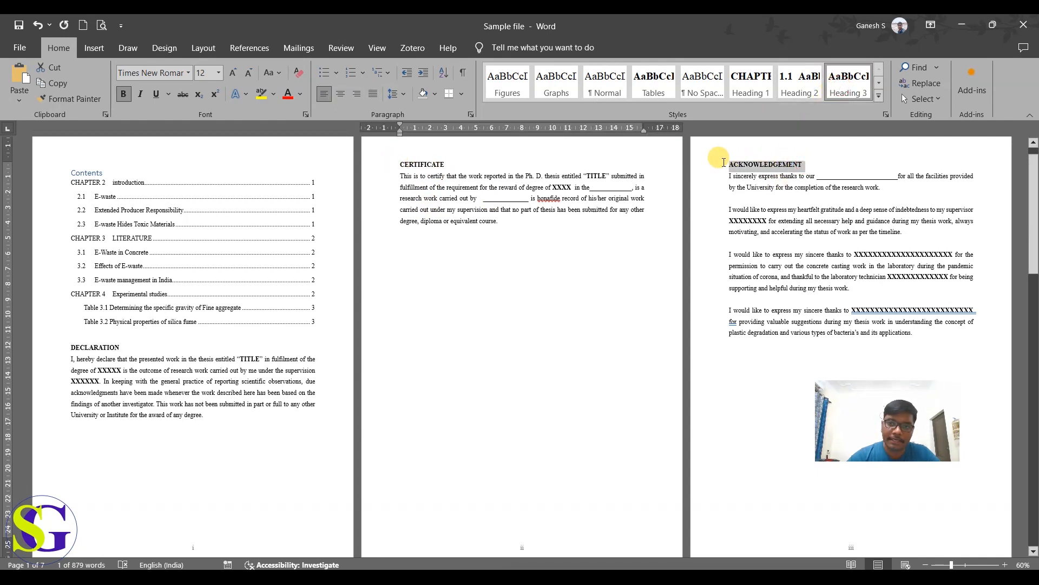
left_click(849, 92)
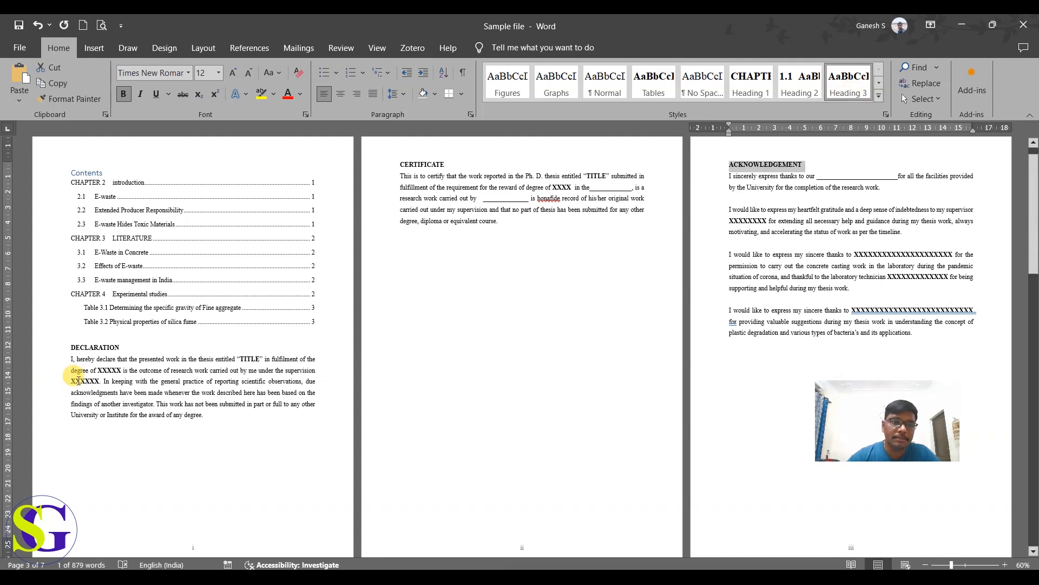
- Update the entire table of contents to include the front-matter headings
left_click(111, 252)
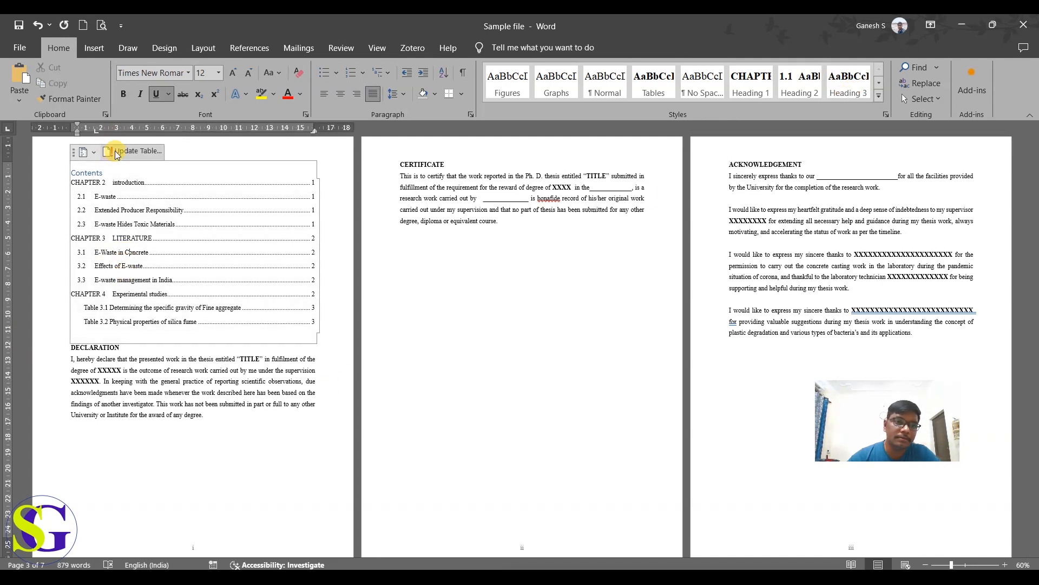
left_click(136, 151)
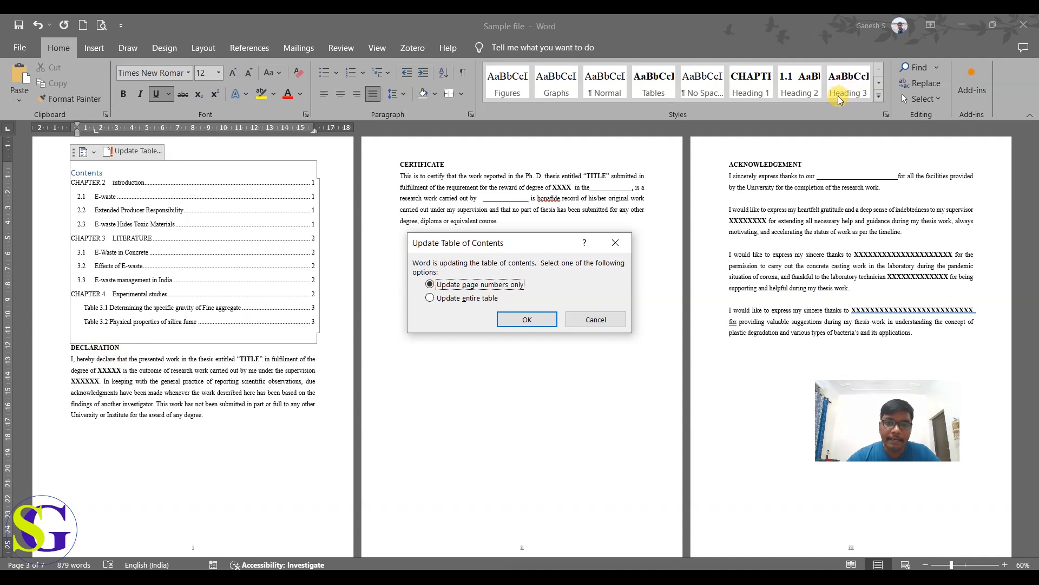
left_click(469, 303)
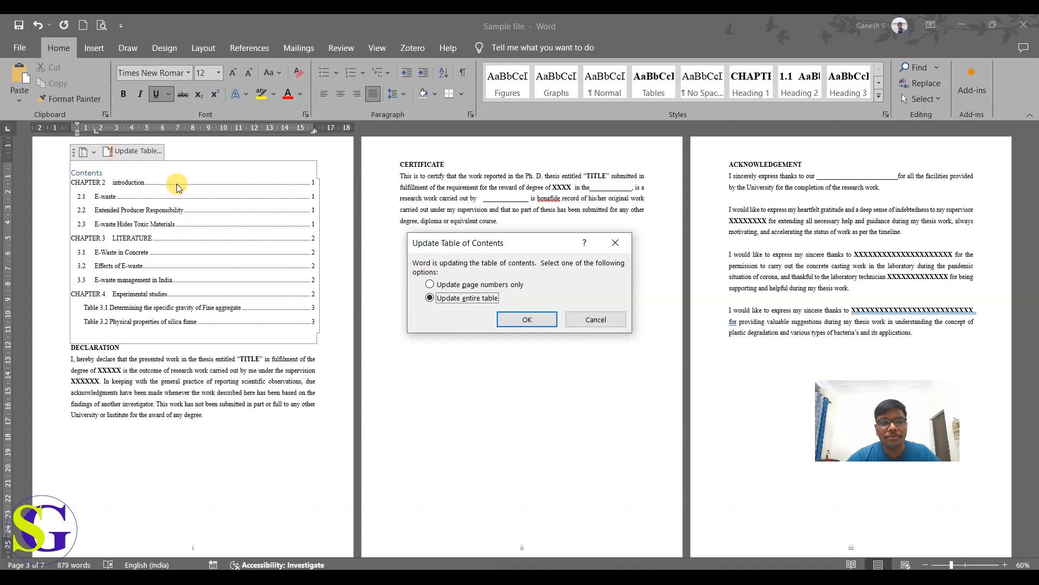
left_click(528, 319)
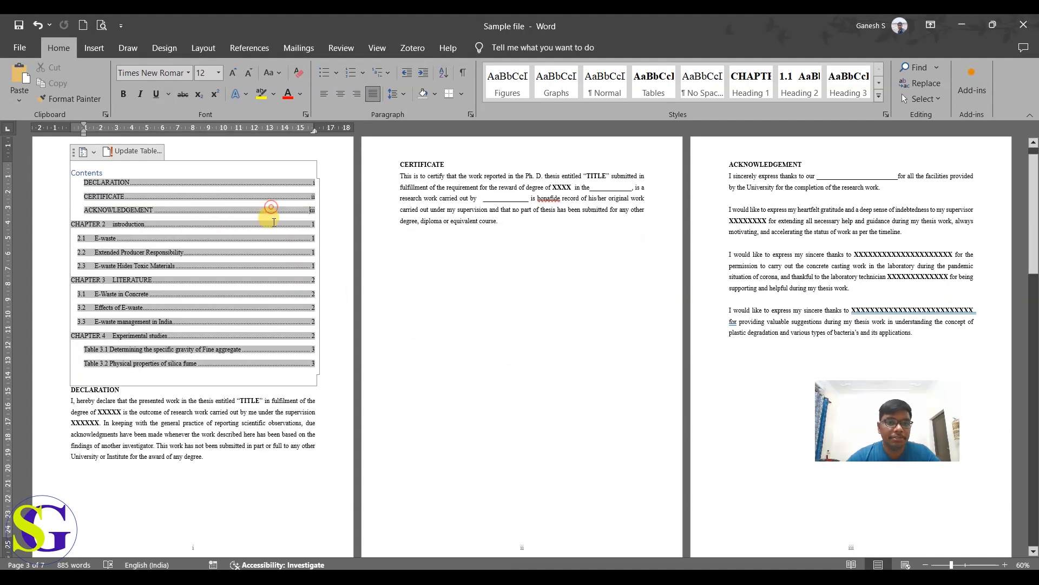
- Enlarge the document to 100% and examine the entries and page numbers in the updated table of contents
left_click(1005, 565)
left_click(1005, 565)
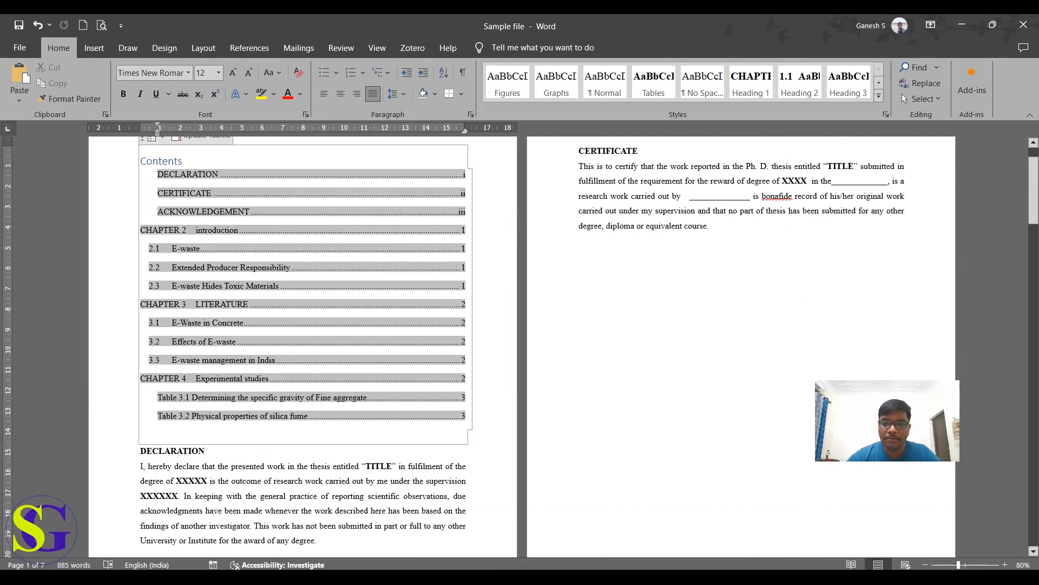
left_click(1006, 565)
left_click(1006, 565)
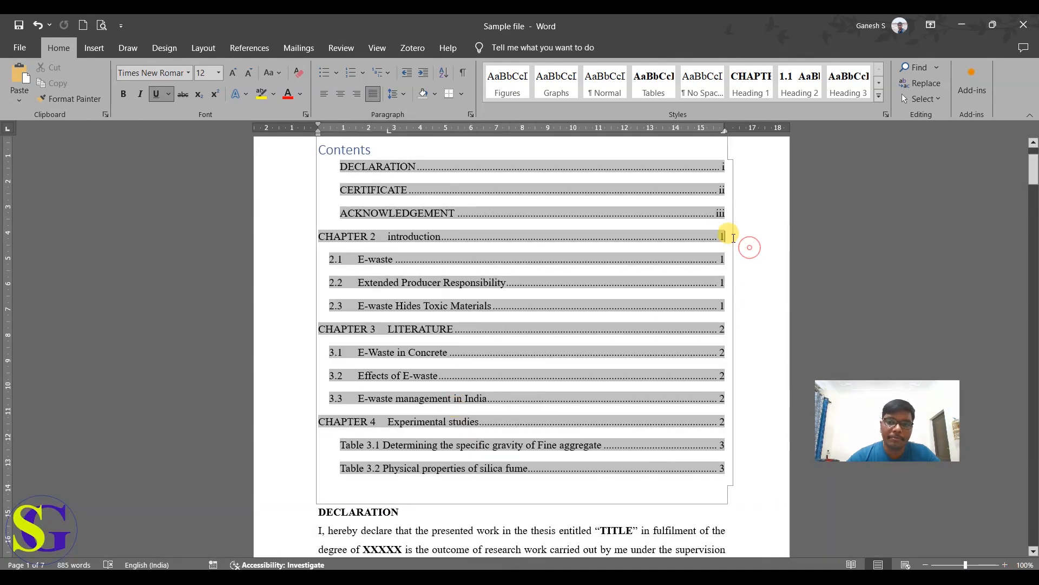
left_click(702, 305)
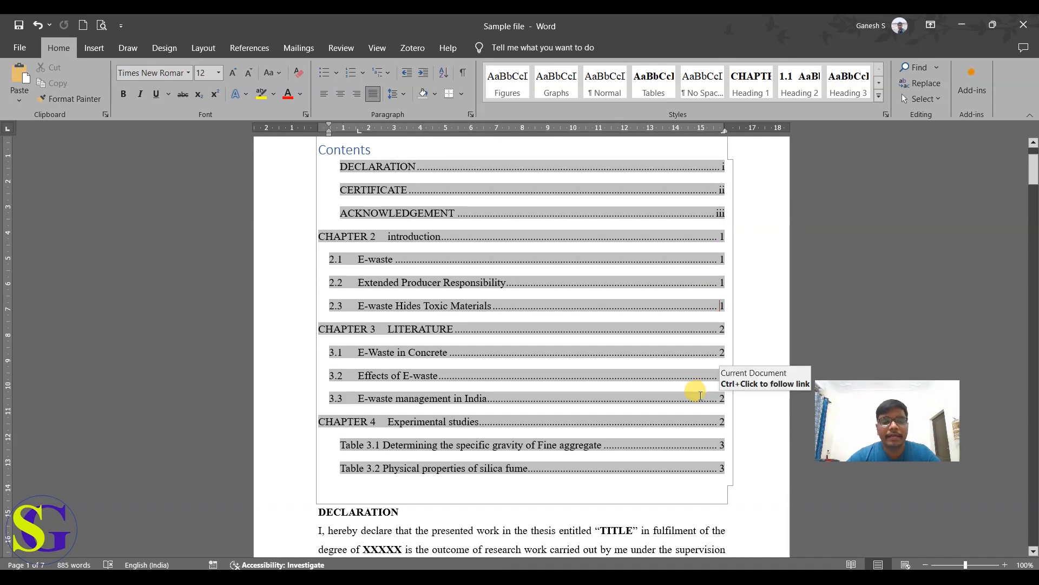
- Switch to the Sample Doc document and examine its table of content, list of figures and list of tables at 70% zoom
left_click(414, 578)
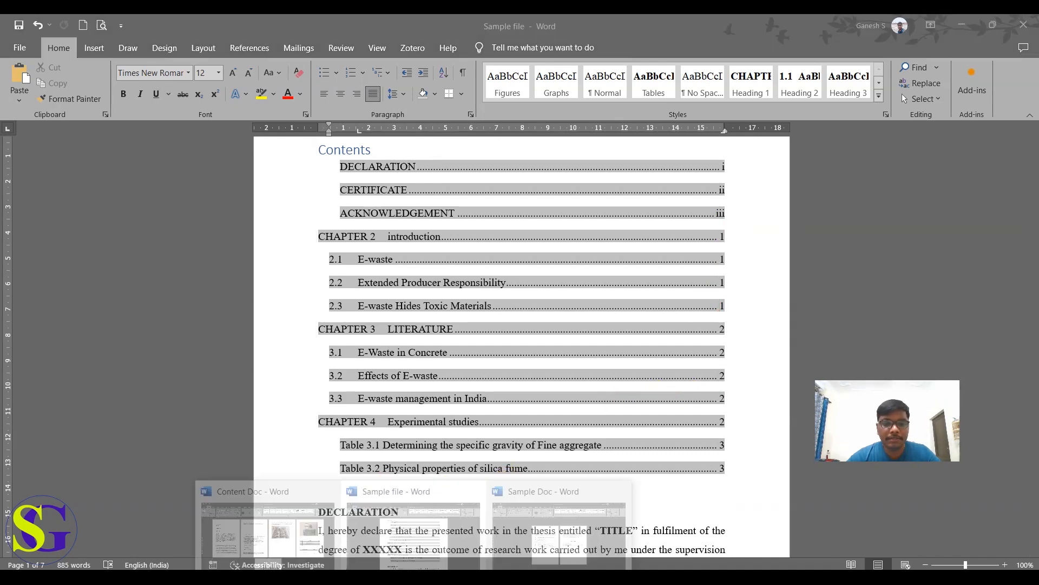
left_click(558, 528)
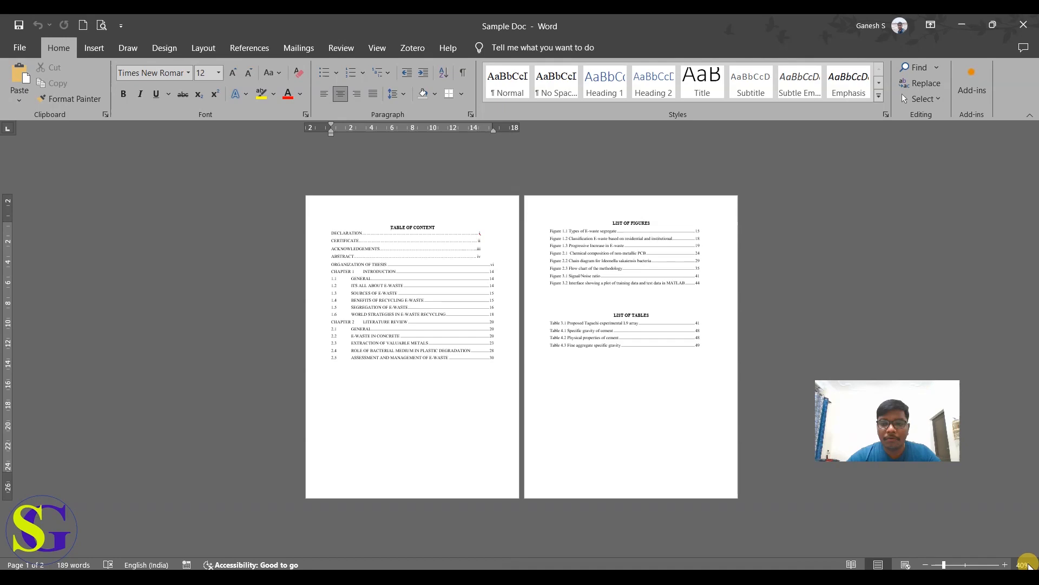
left_click(1005, 565)
left_click(1005, 565)
left_click(1004, 565)
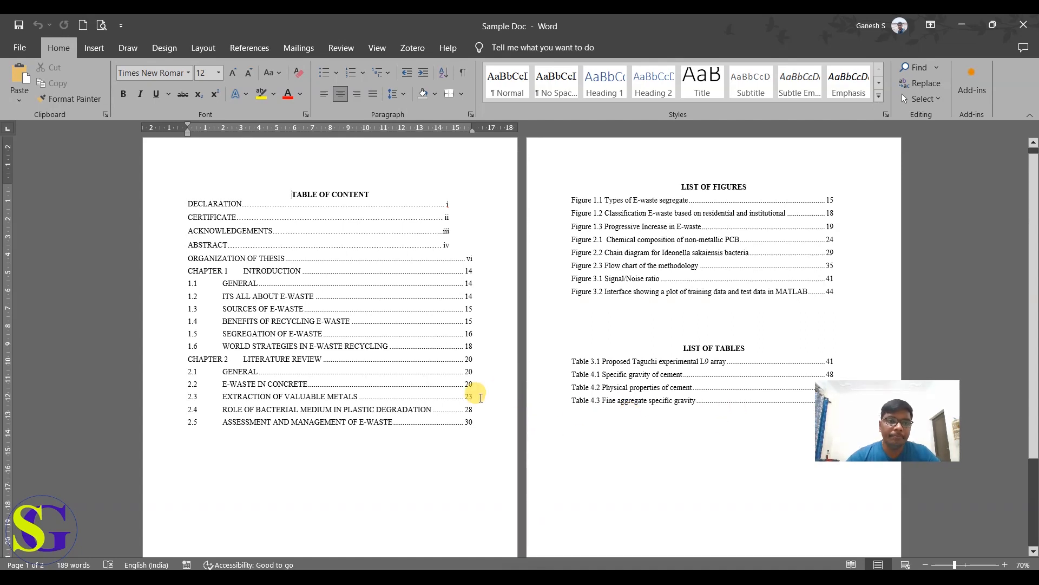
- Return to the Sample file document and view the layout options of the concrete moulds picture under EXPERIMENTAL STUDIES
left_click(447, 577)
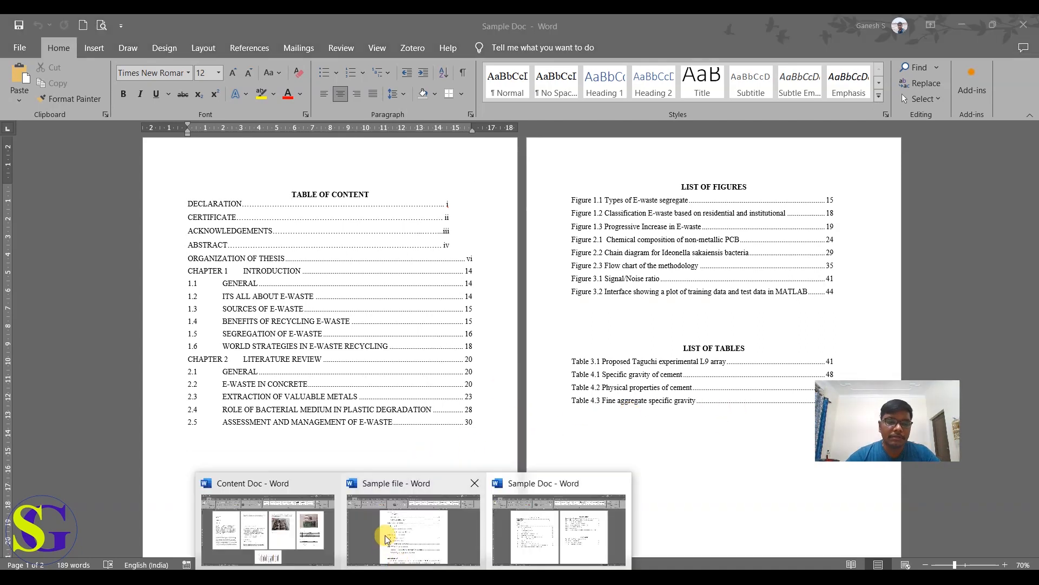
left_click(385, 536)
scroll(420, 498, "down", 3)
scroll(421, 498, "down", 15)
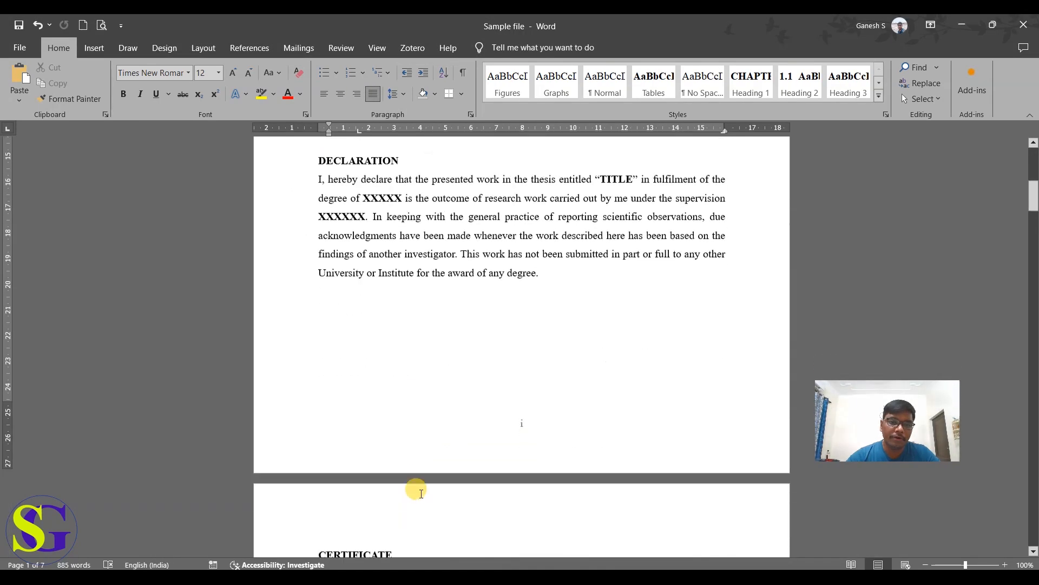
scroll(422, 485, "down", 15)
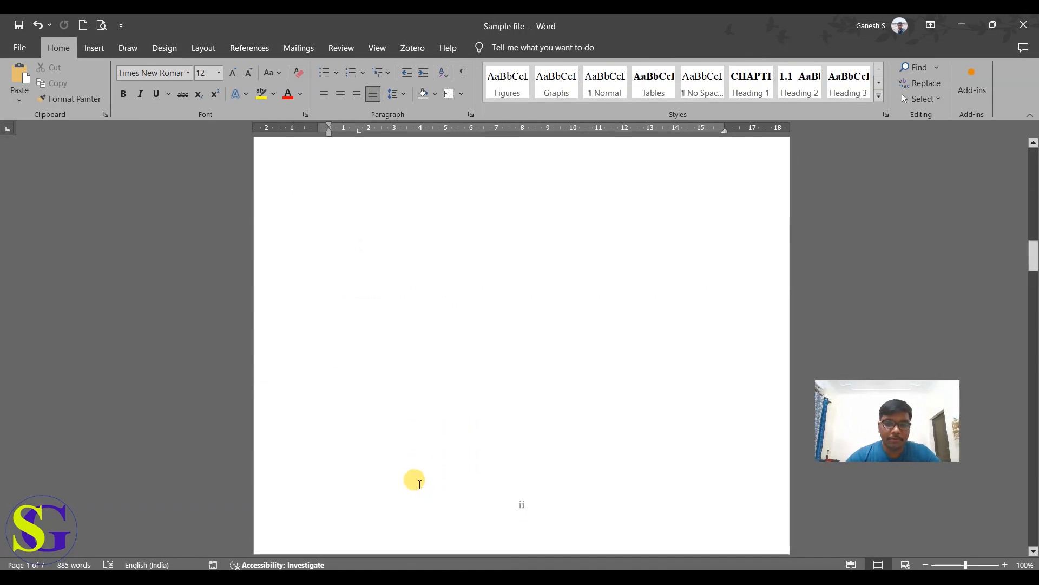
scroll(418, 483, "down", 15)
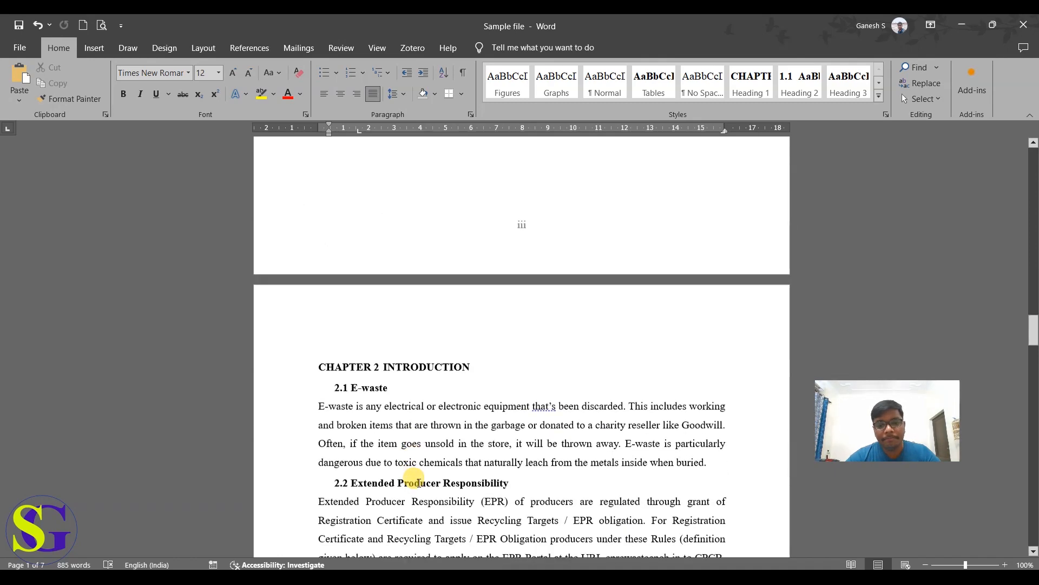
scroll(416, 482, "down", 4)
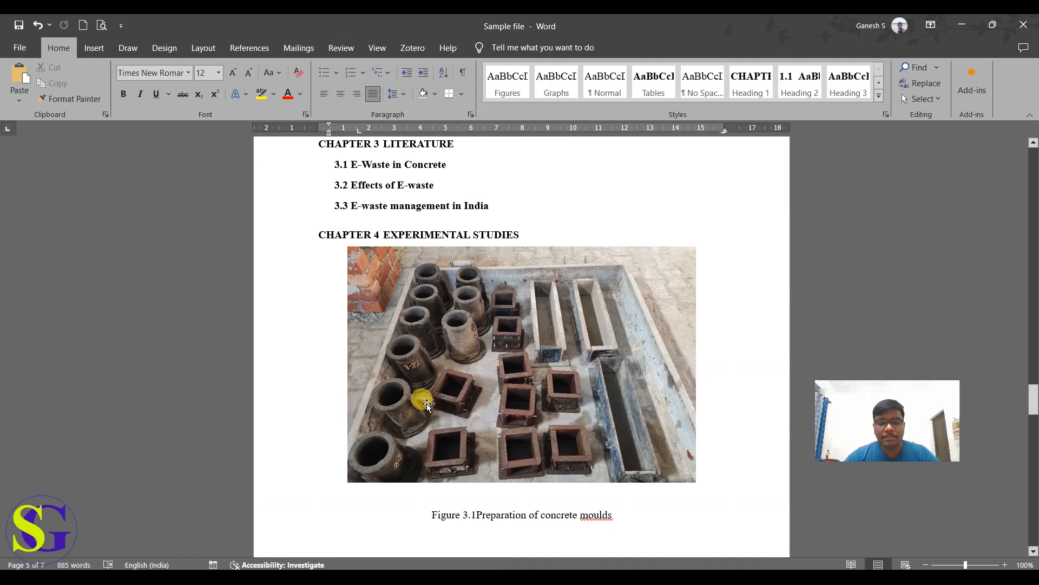
left_click(582, 356)
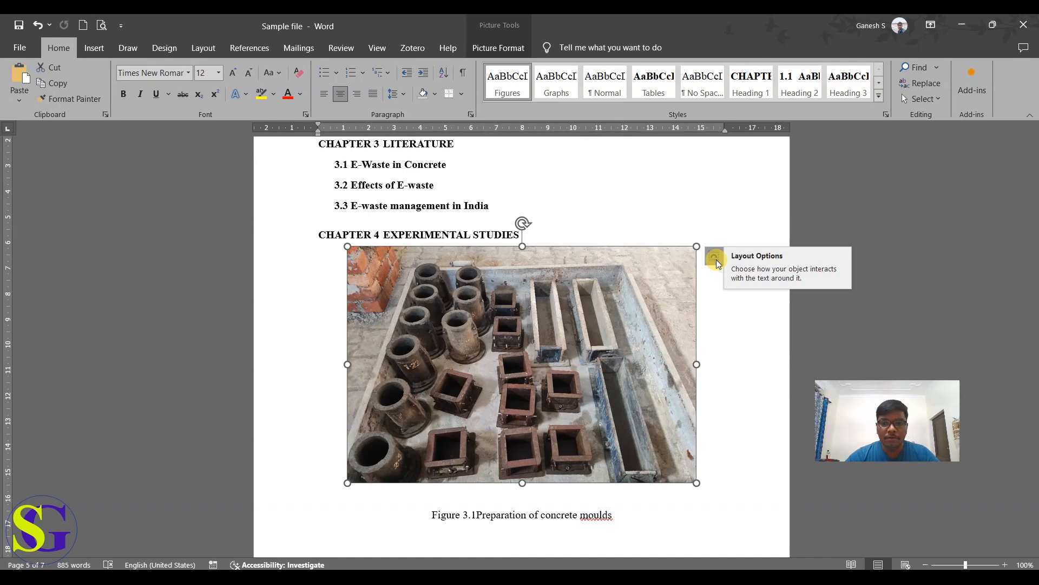
left_click(716, 259)
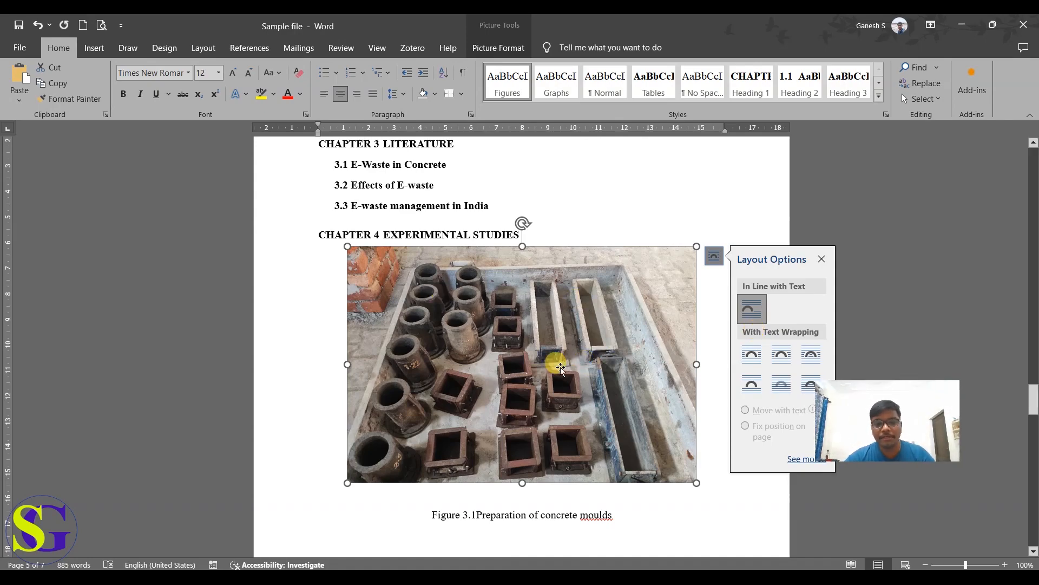
scroll(557, 360, "up", 15)
scroll(496, 251, "up", 2)
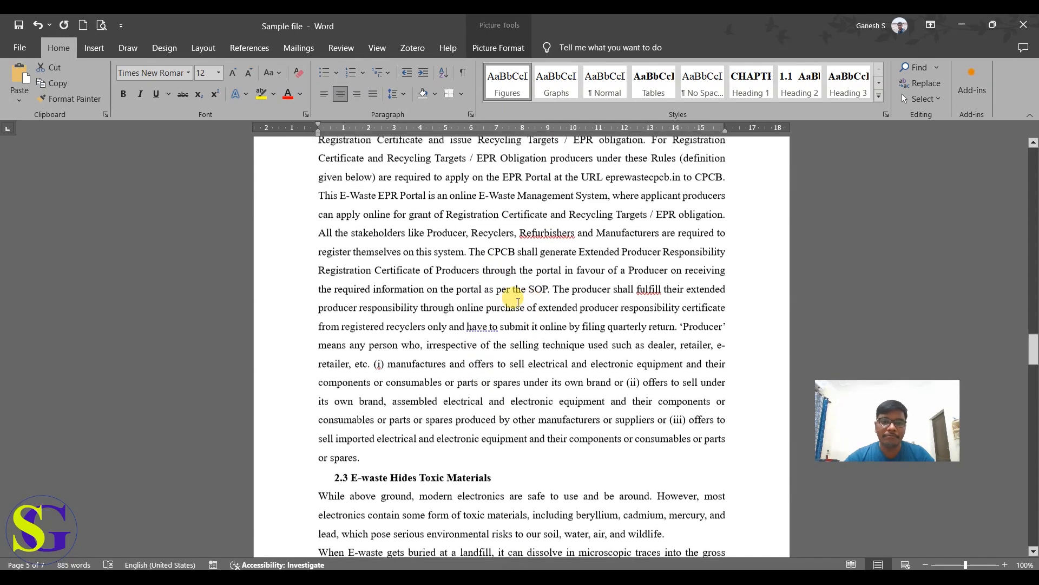
- Paste the concrete moulds picture at the start of the 2.2 Extended Producer Responsibility paragraph and give it Square text wrapping
scroll(434, 222, "up", 1)
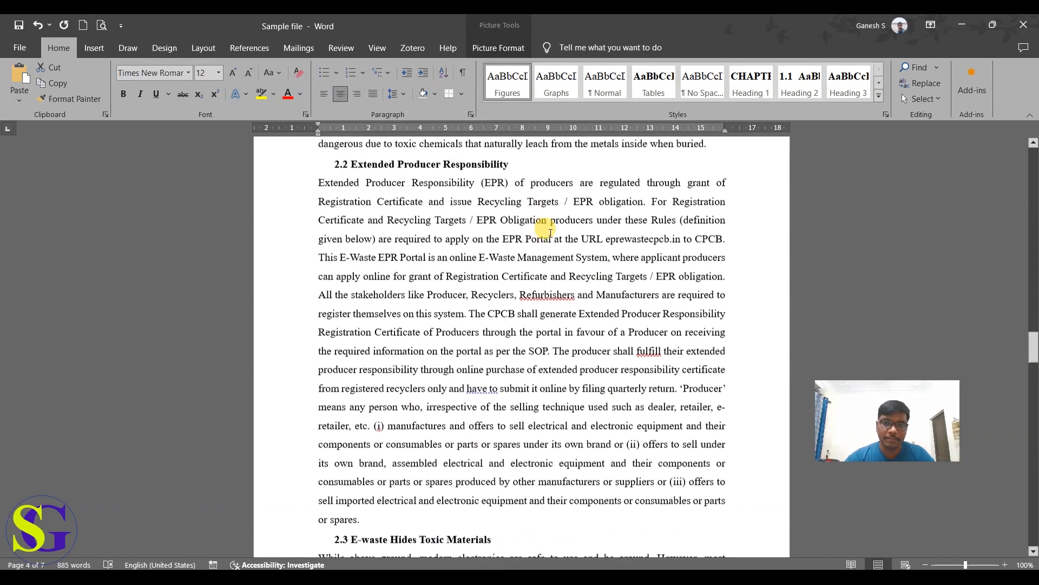
left_click_drag(323, 191, 669, 485)
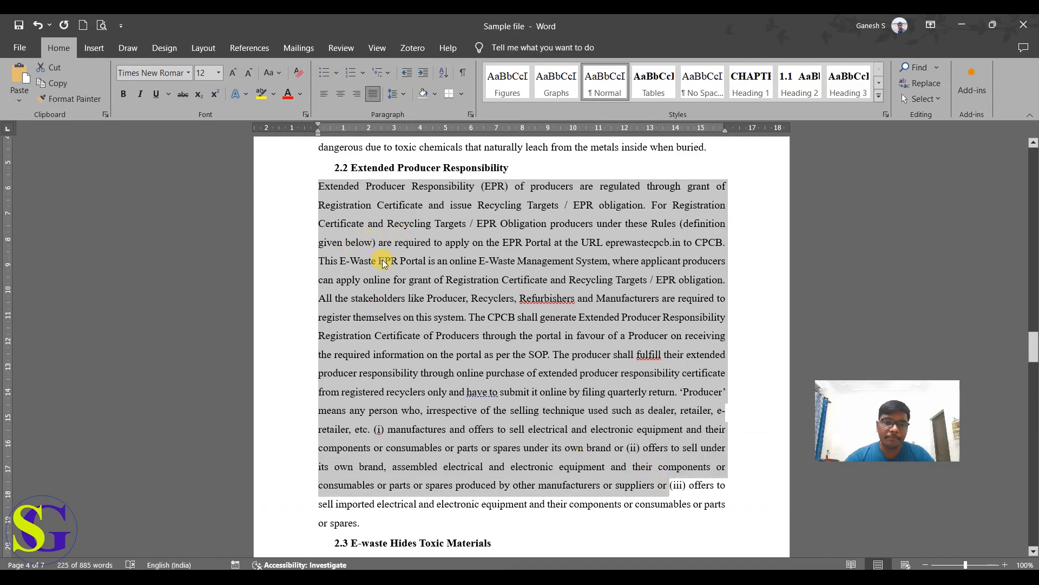
left_click(317, 186)
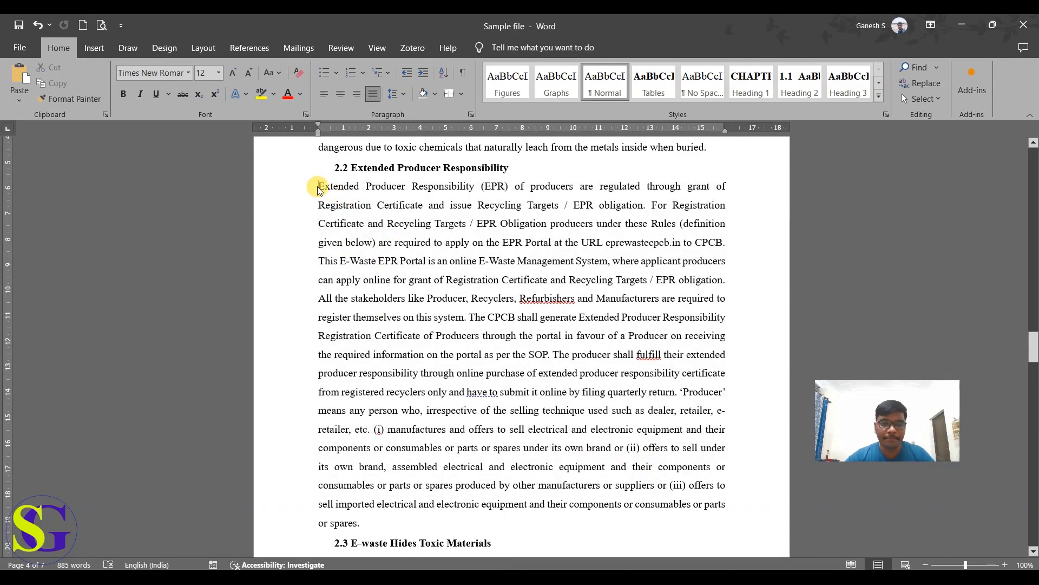
key("ctrl+v")
left_click(490, 188)
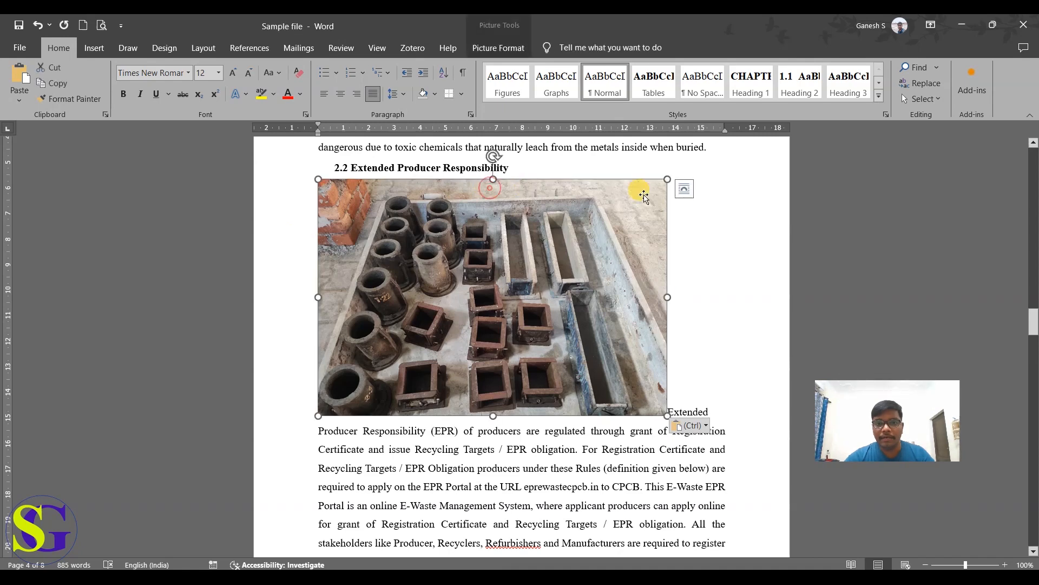
left_click(720, 287)
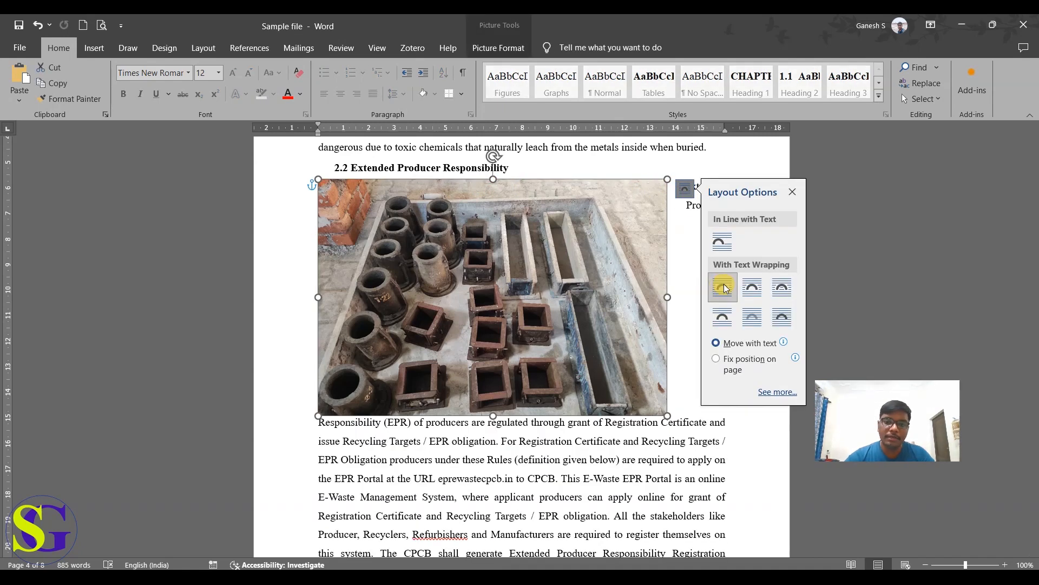
- Shrink the moulds picture and place it at the page's left margin, lower in the section 2.2 paragraph, with text running beside it
left_click_drag(622, 216, 642, 288)
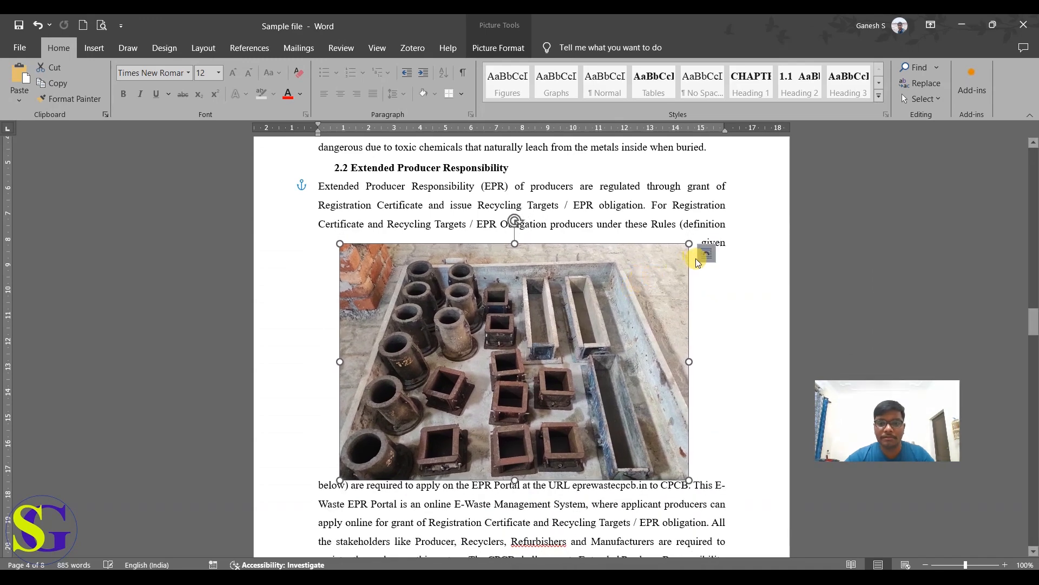
left_click_drag(689, 244, 610, 295)
mouse_move(549, 342)
left_mouse_down()
mouse_move(525, 332)
mouse_move(542, 340)
left_mouse_up()
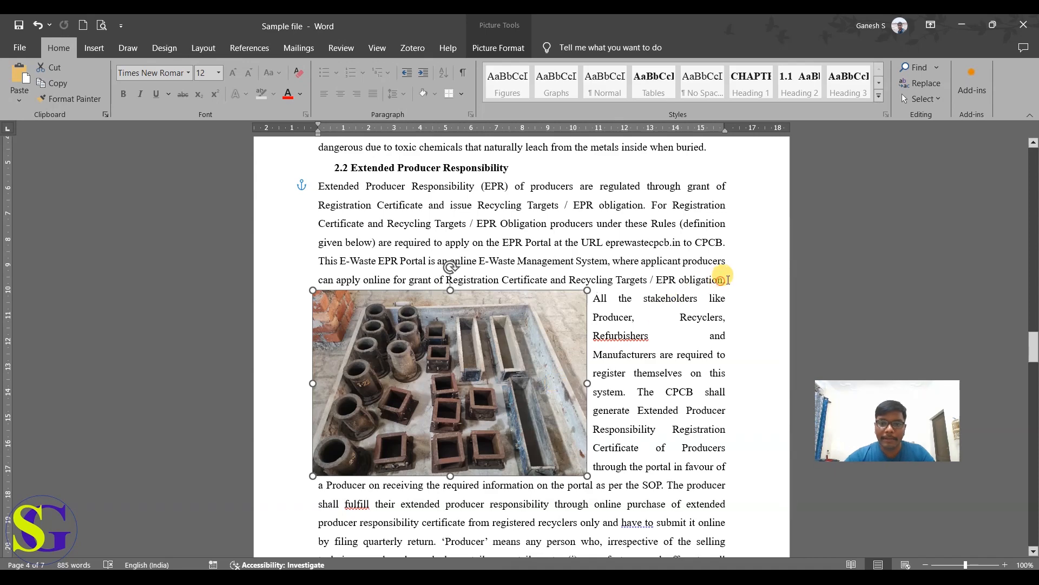
left_click(728, 280)
left_click_drag(594, 297, 703, 297)
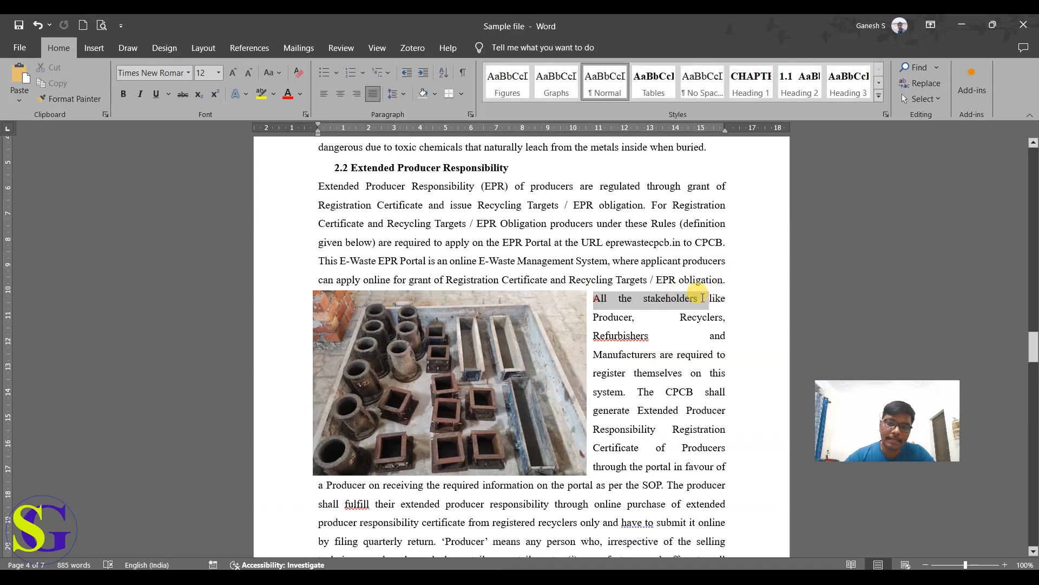
left_click(531, 397)
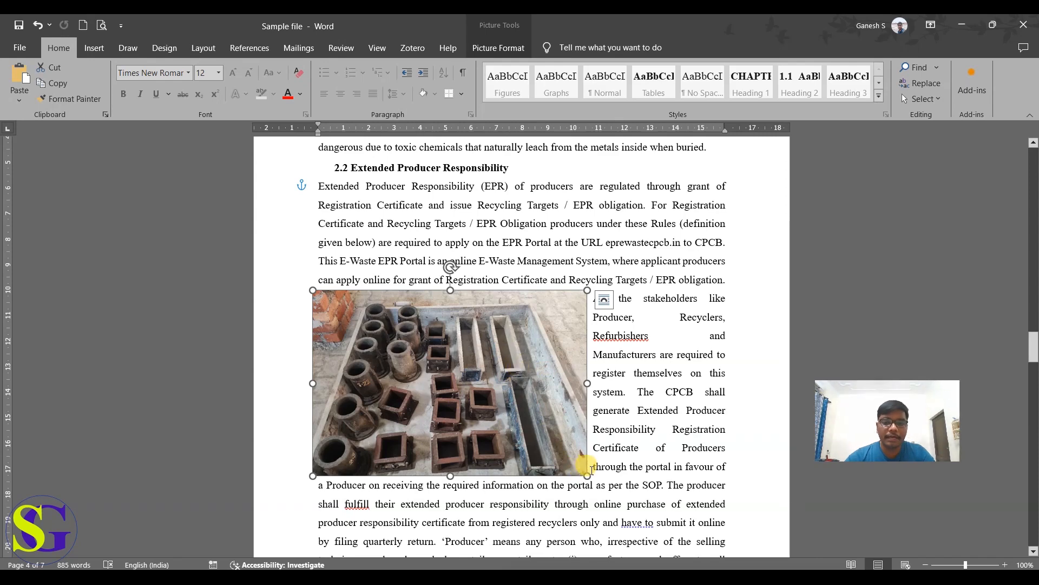
left_click(591, 470)
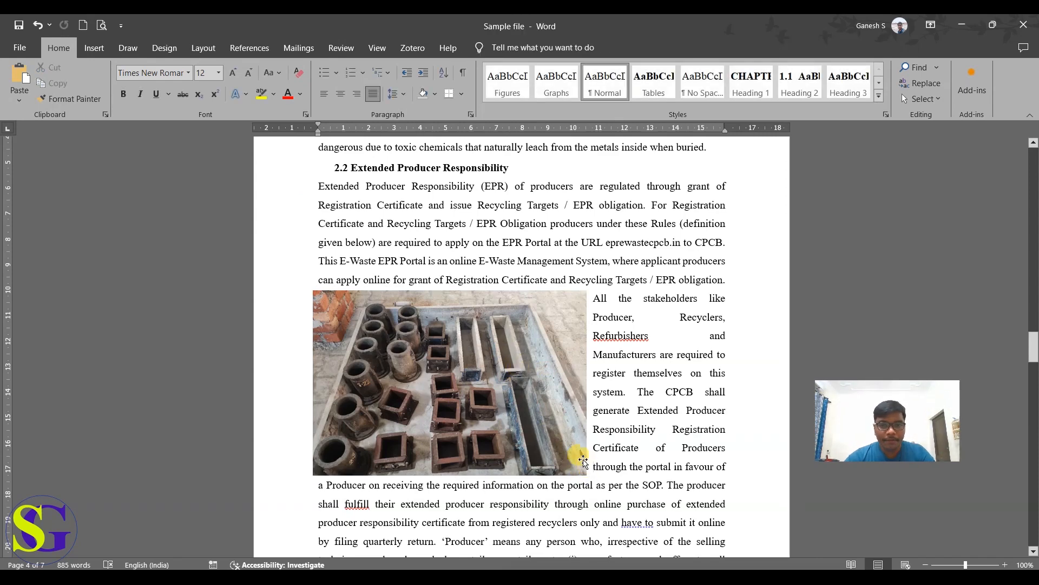
- Set the moulds picture's text wrapping to Top and Bottom and move it further down the section 2.2 paragraph, centred between the text lines
left_click(553, 408)
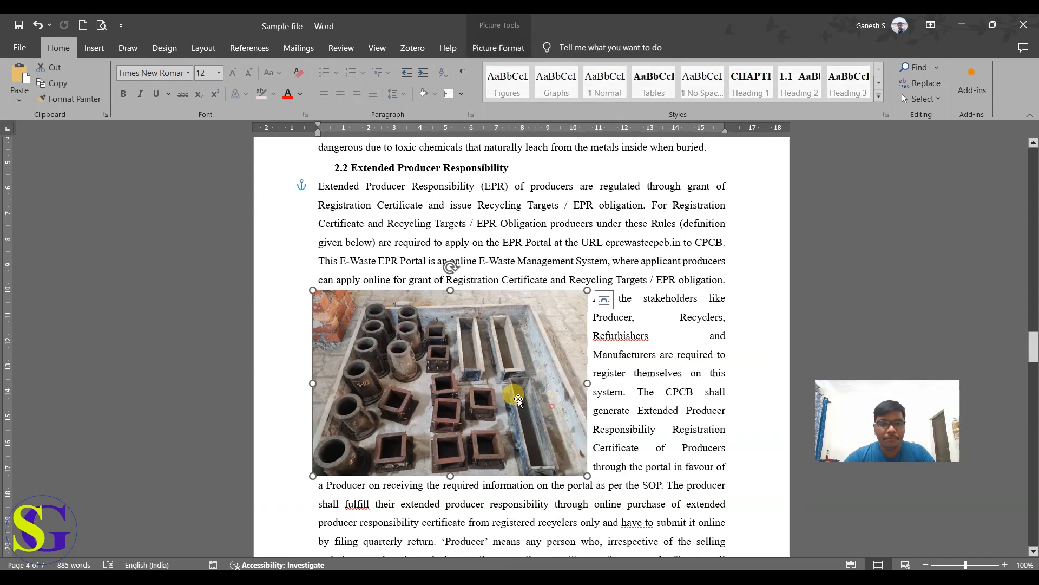
left_click(603, 299)
left_click(642, 428)
scroll(469, 365, "down", 1)
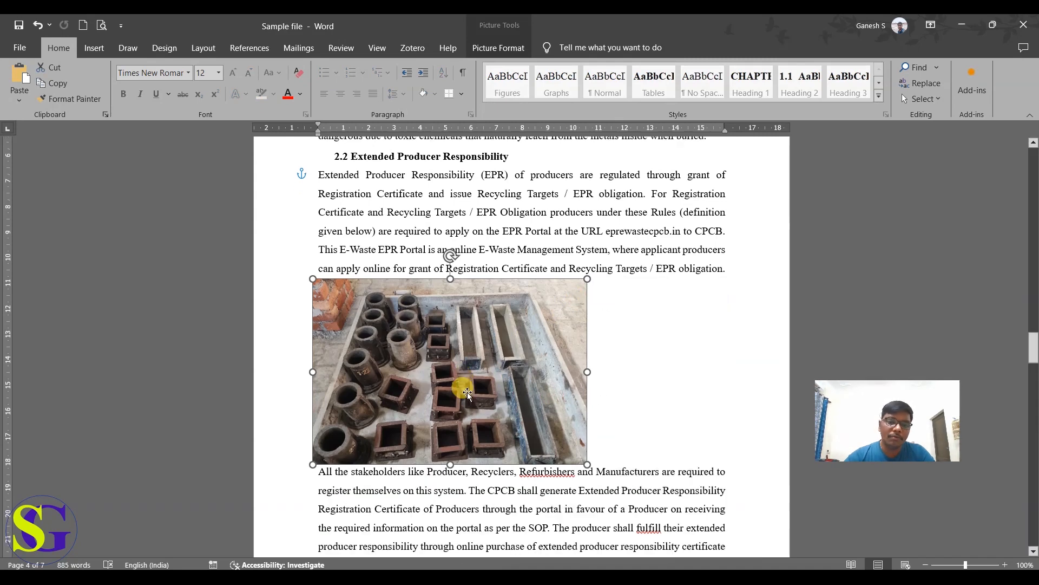
left_click_drag(468, 363, 470, 500)
scroll(475, 458, "down", 1)
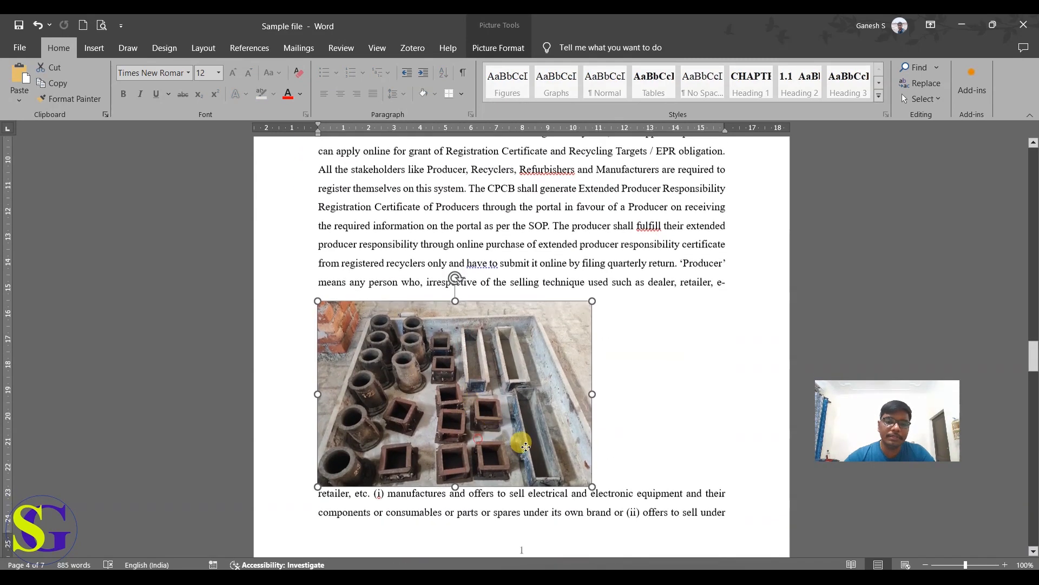
left_click_drag(491, 436, 547, 456)
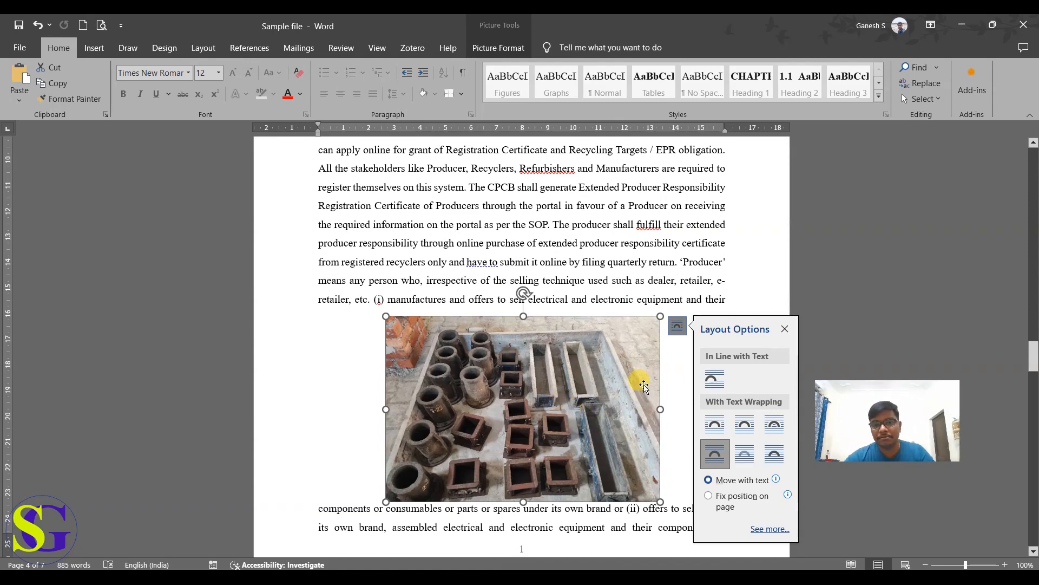
- Set the moulds picture to In Line with Text, move it within its line, try centring the paragraph and undo the centring
left_click(708, 381)
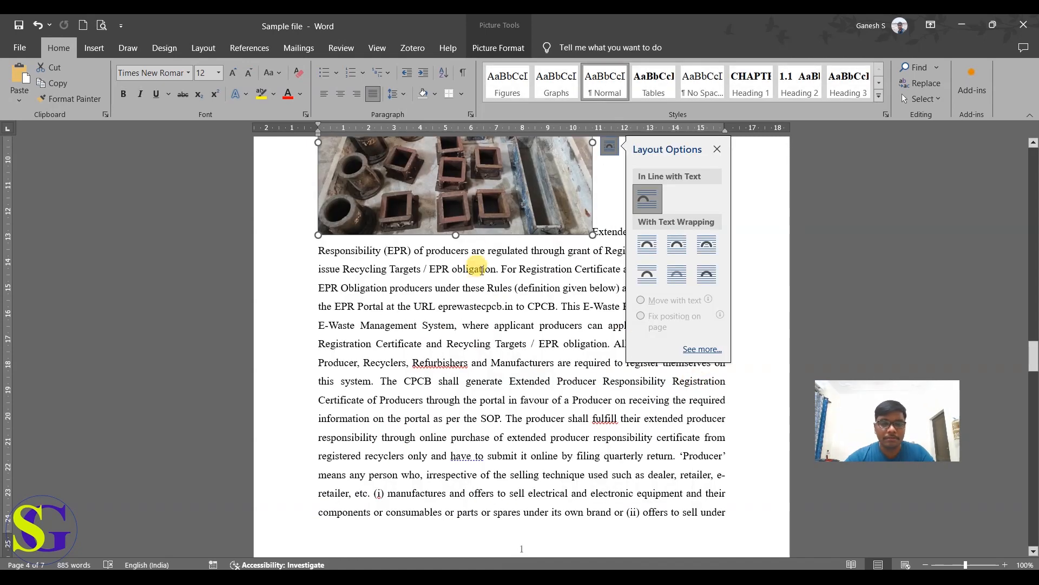
scroll(481, 269, "up", 2)
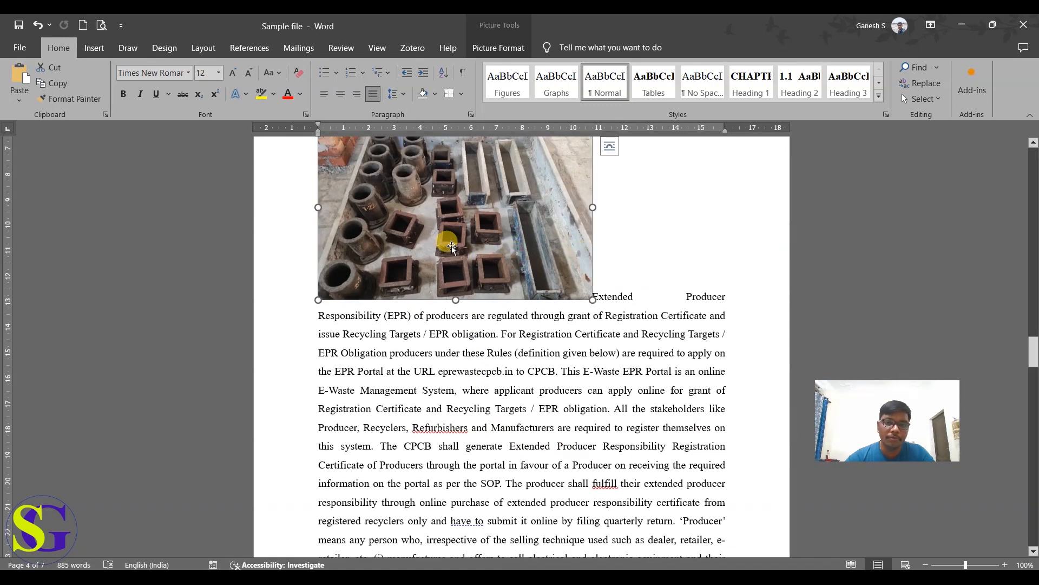
left_click_drag(513, 229, 609, 237)
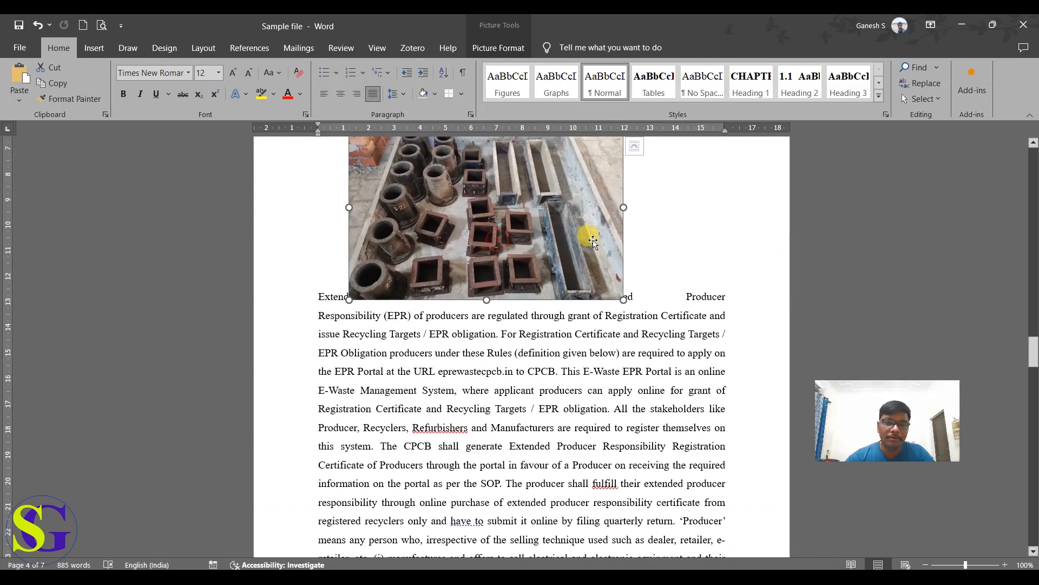
key("ctrl+e")
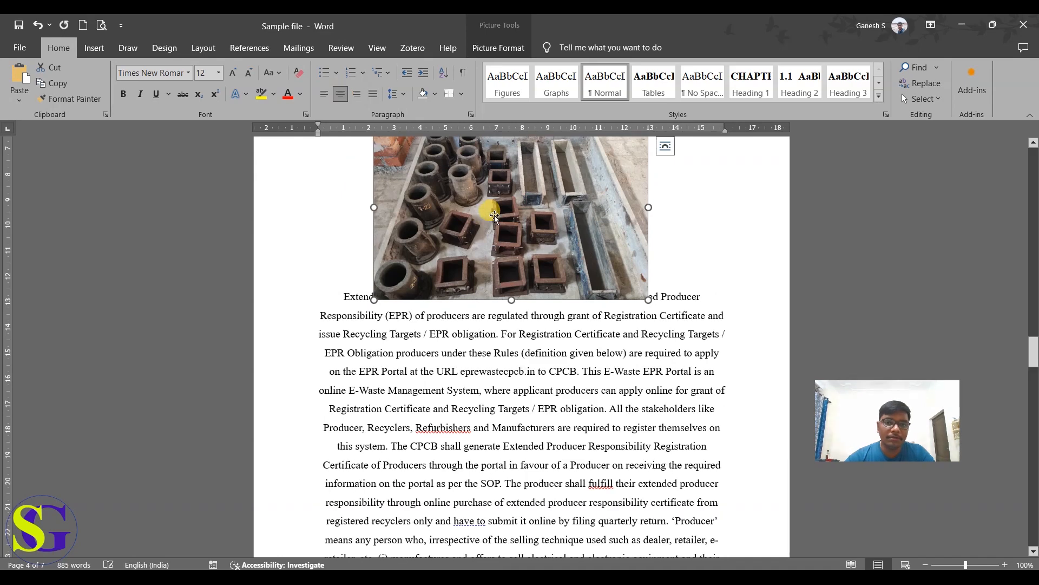
key("ctrl+z")
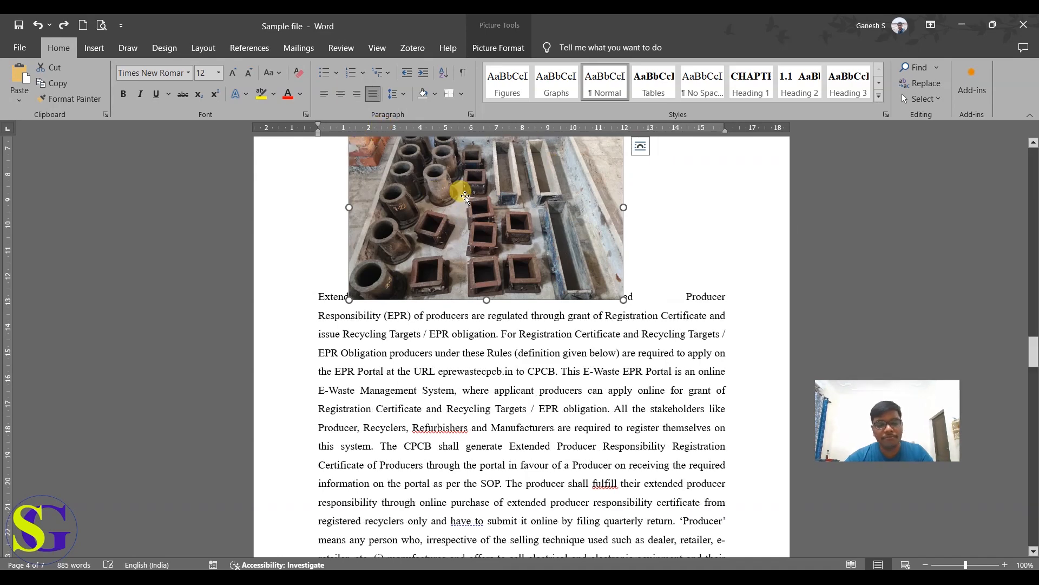
- Set the moulds picture to Square wrapping and reposition it around the text of sections 2.1 and 2.2
scroll(528, 190, "up", 2)
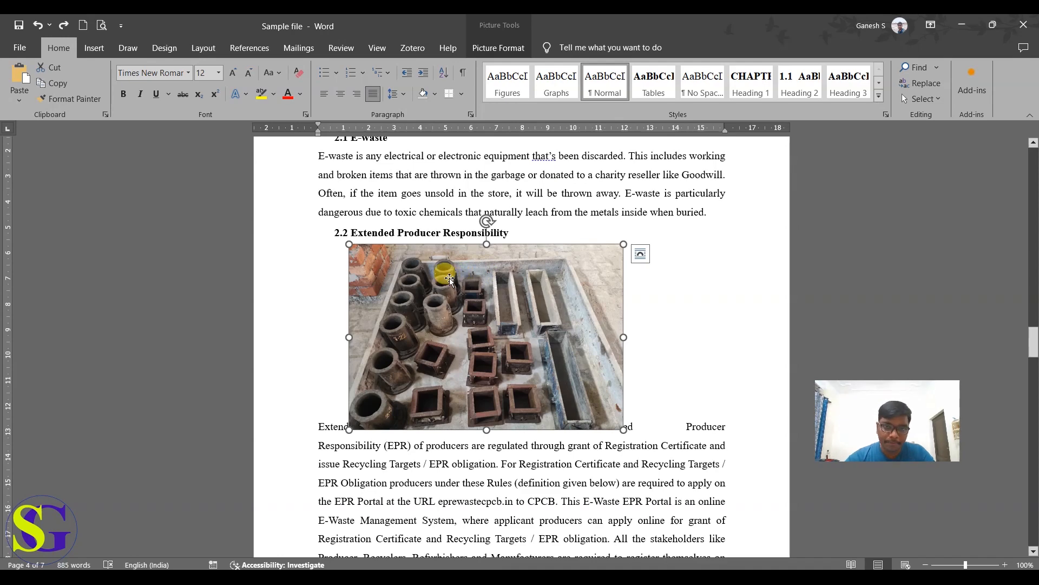
left_click(640, 253)
left_click(673, 348)
left_click_drag(509, 352, 503, 380)
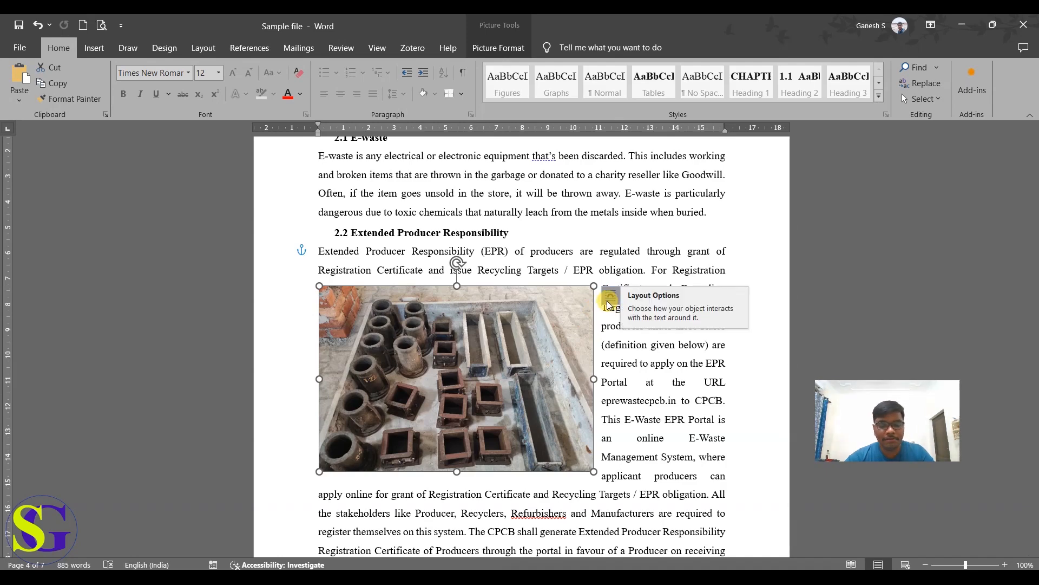
left_click_drag(472, 325, 484, 189)
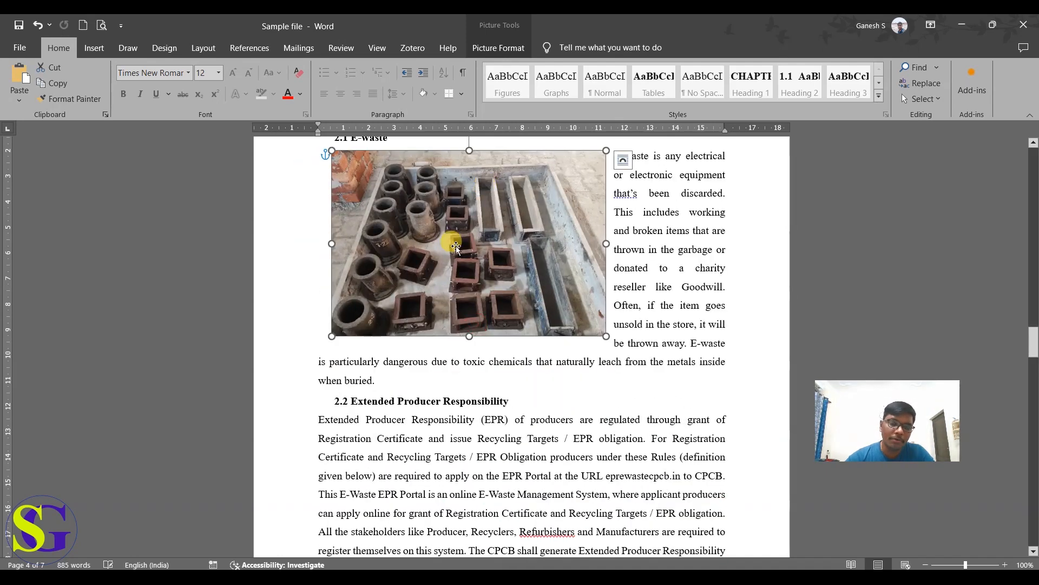
scroll(454, 278, "down", 1)
left_click_drag(453, 278, 464, 349)
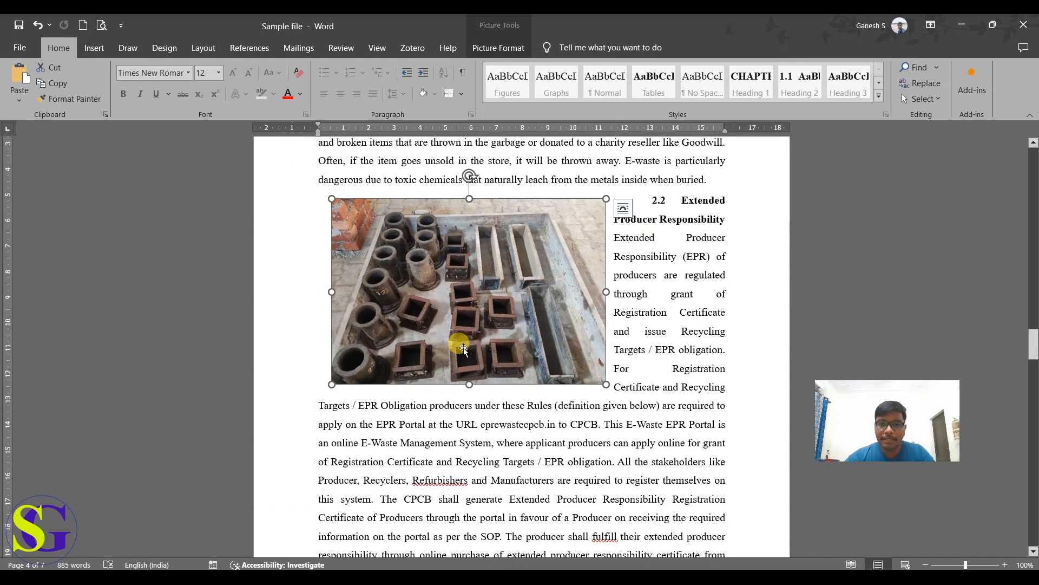
- Return the moulds picture to In Line with Text and delete this pasted copy from Chapter 2
left_click(624, 208)
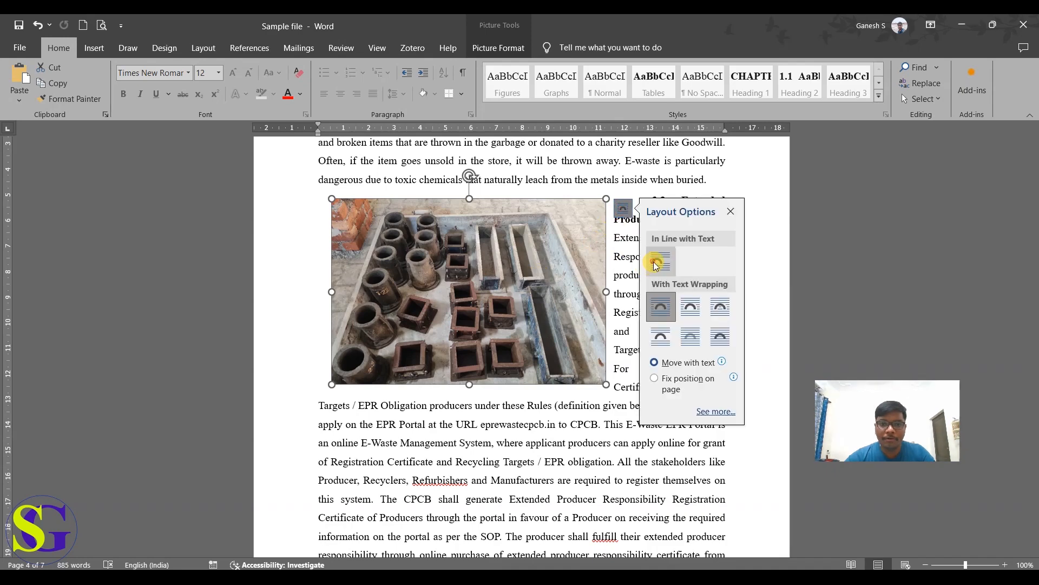
left_click(649, 257)
left_click_drag(487, 257, 442, 445)
key("ctrl+z")
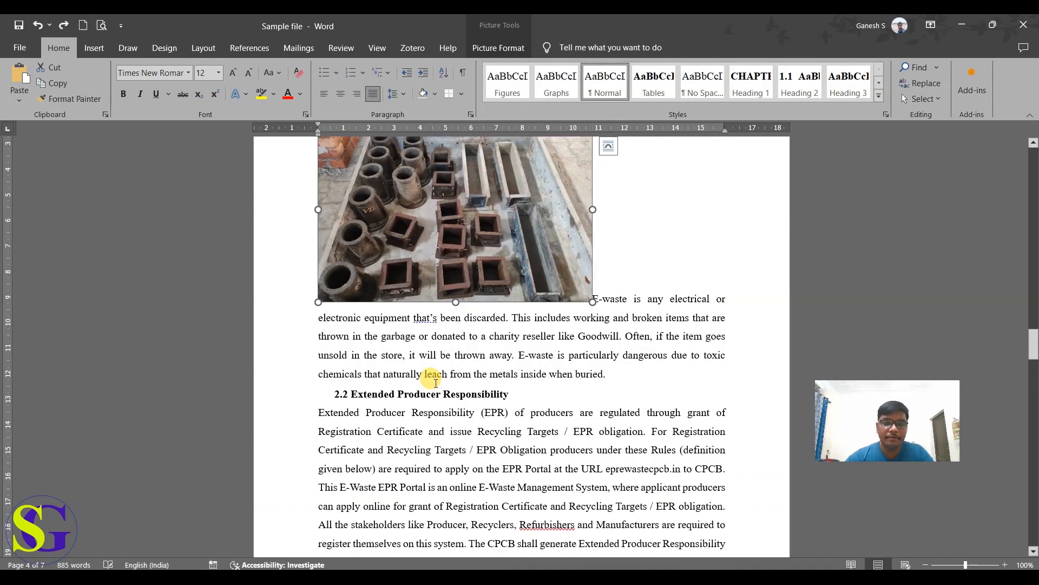
key("Delete")
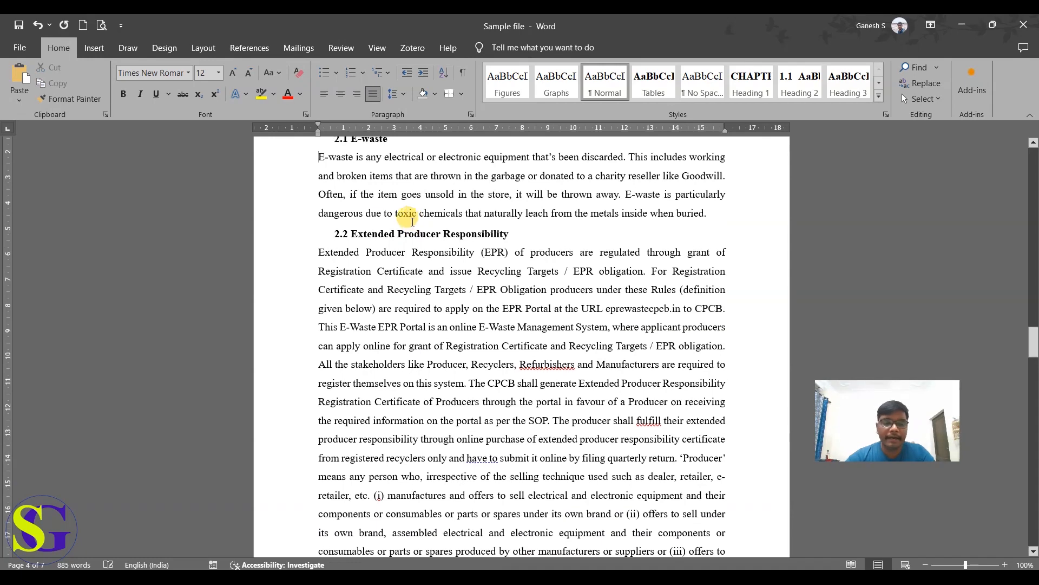
- Insert a page break directly before the DECLARATION heading below the table of contents
scroll(401, 298, "up", 2)
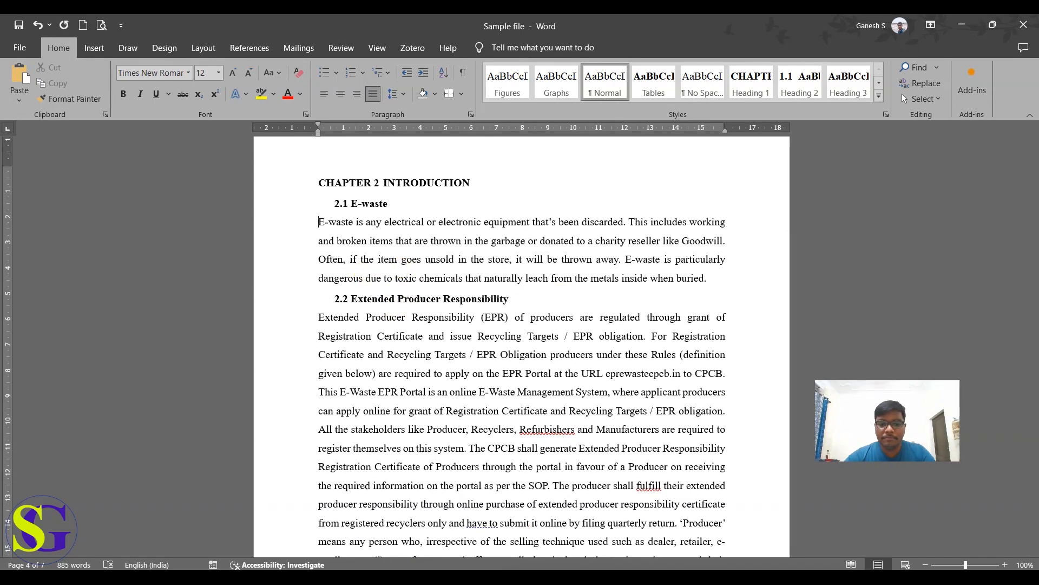
left_click(530, 579)
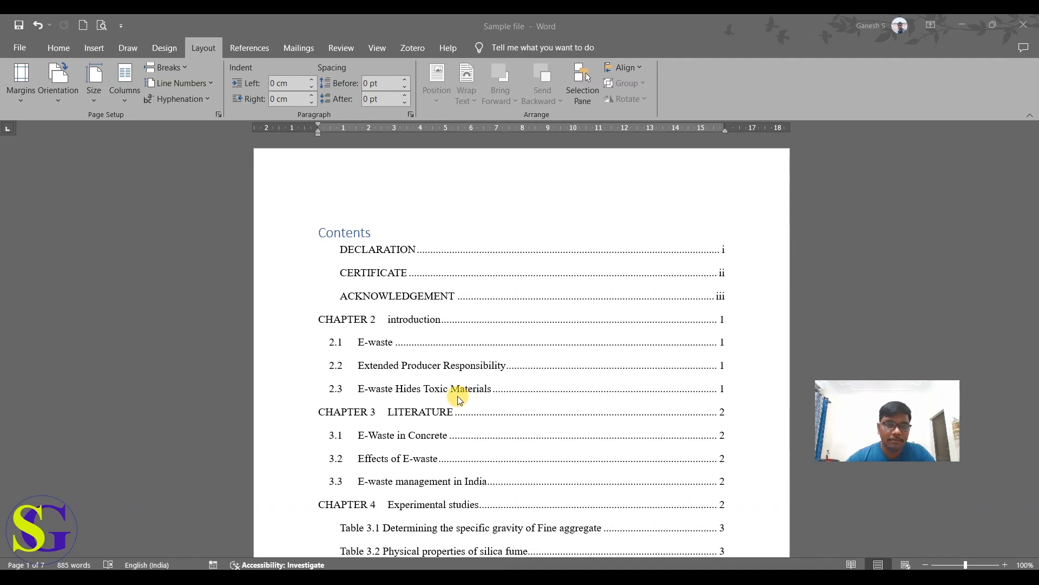
scroll(377, 338, "down", 7)
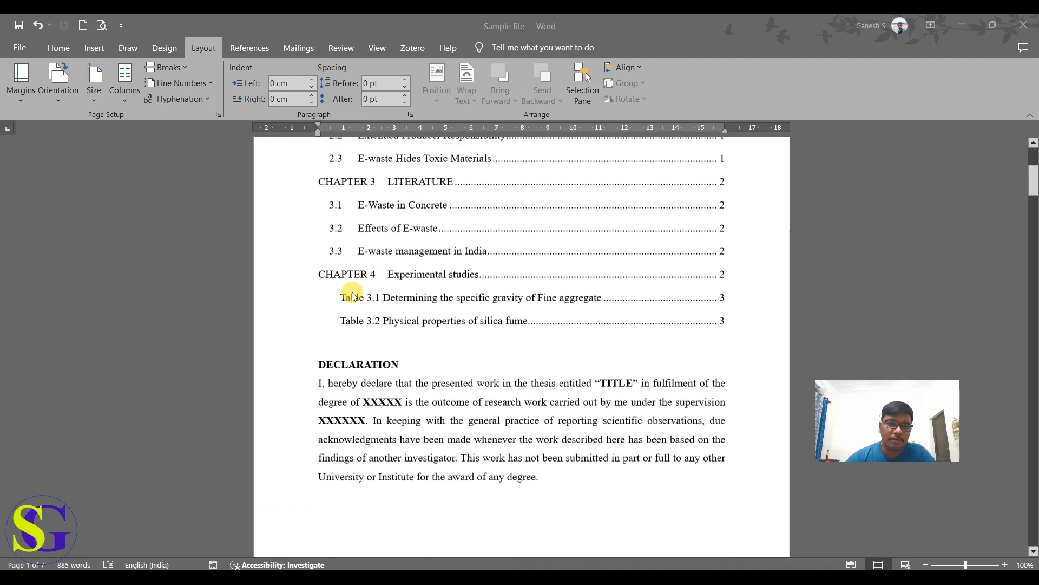
left_click(312, 365)
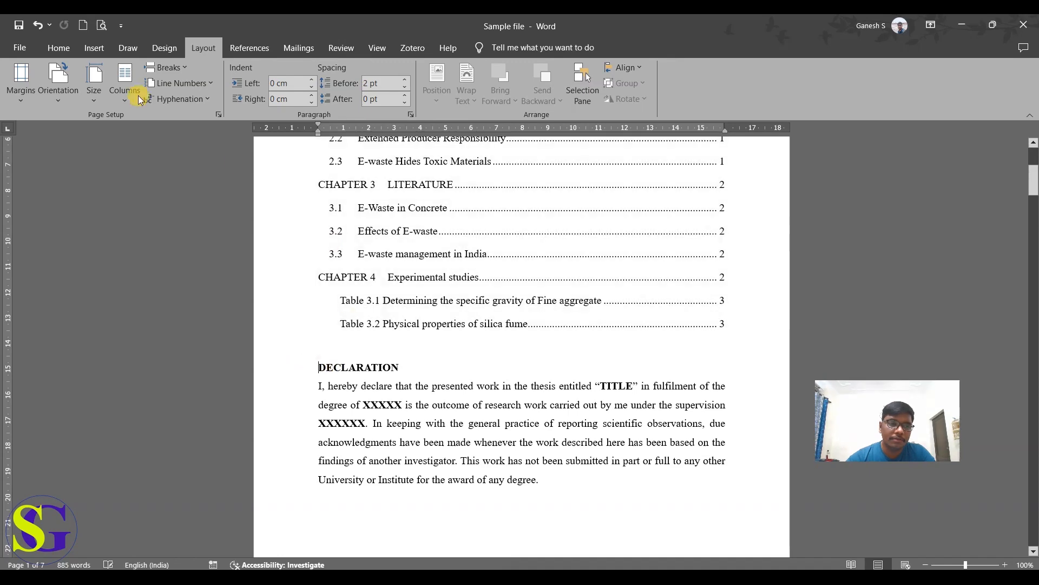
left_click(167, 67)
left_click(170, 107)
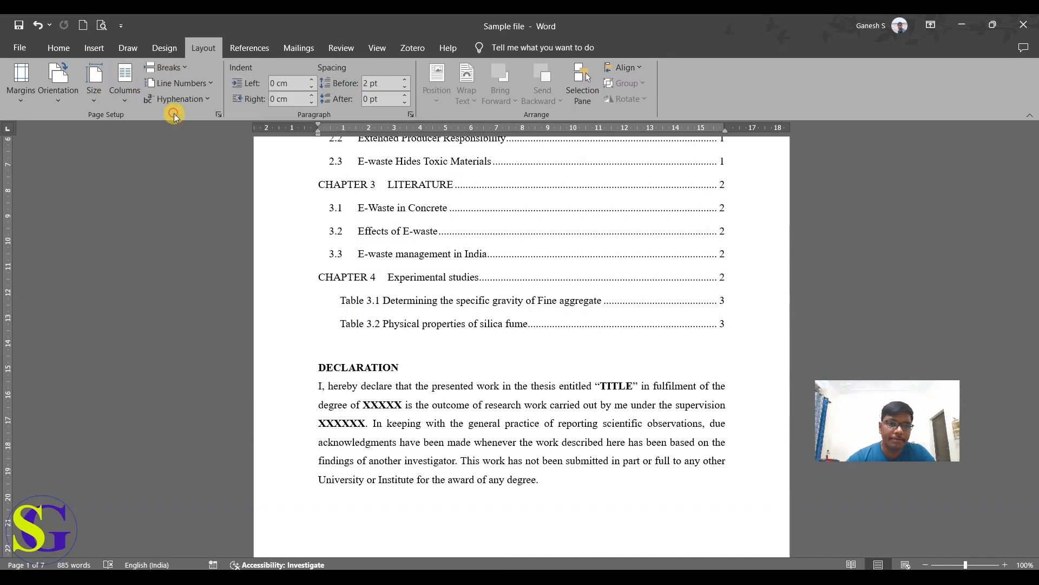
- Add a Box page border with a ½ pt solid line, applied to this section's first page only
scroll(340, 365, "up", 8)
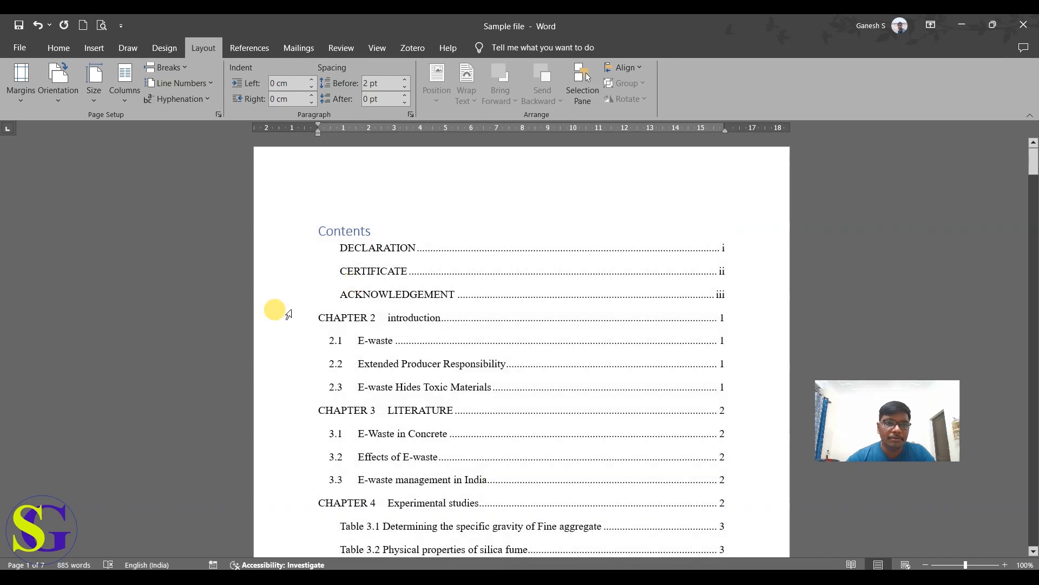
left_click(94, 48)
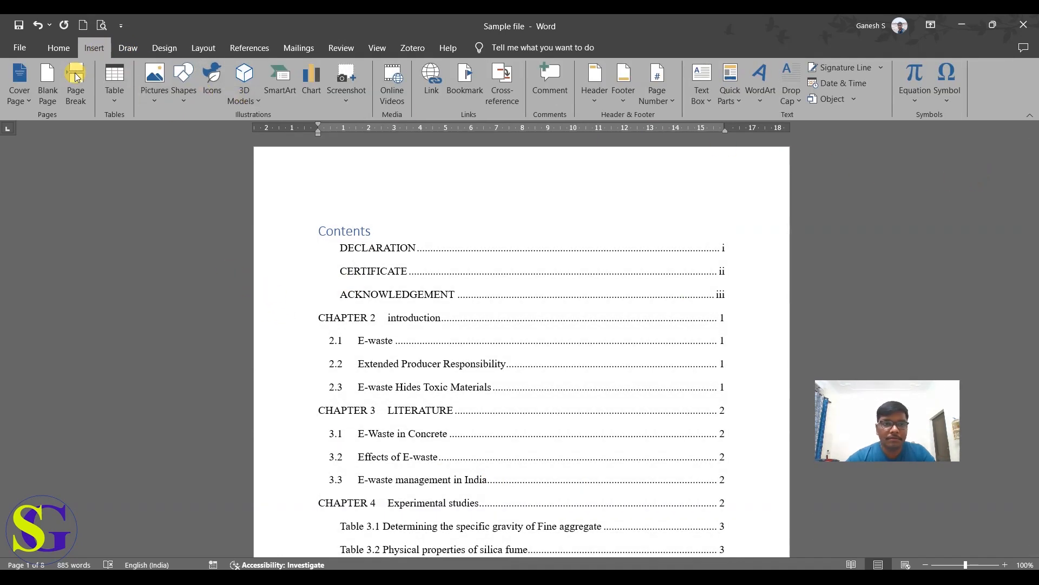
left_click(147, 51)
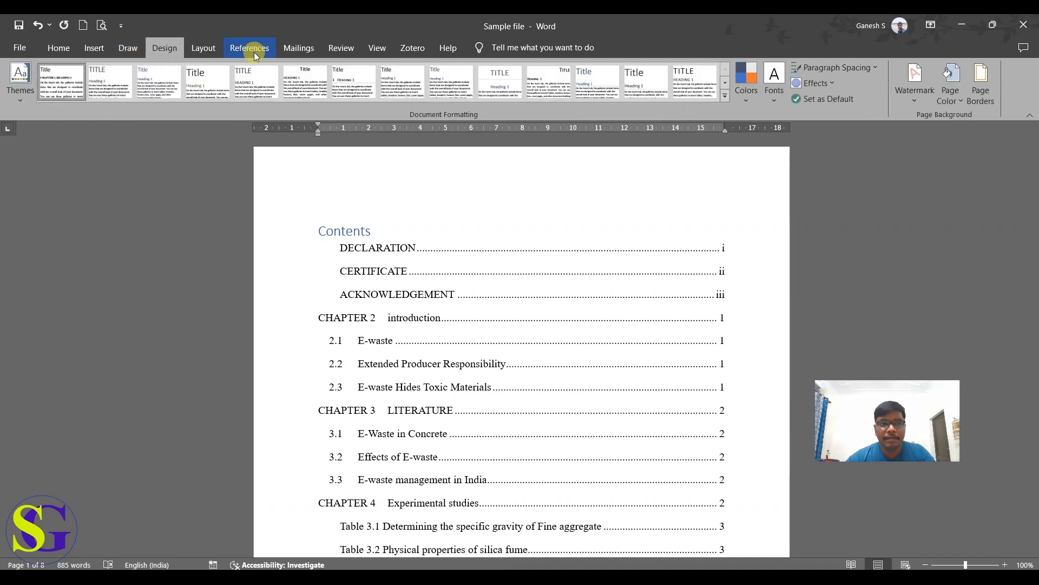
left_click(975, 99)
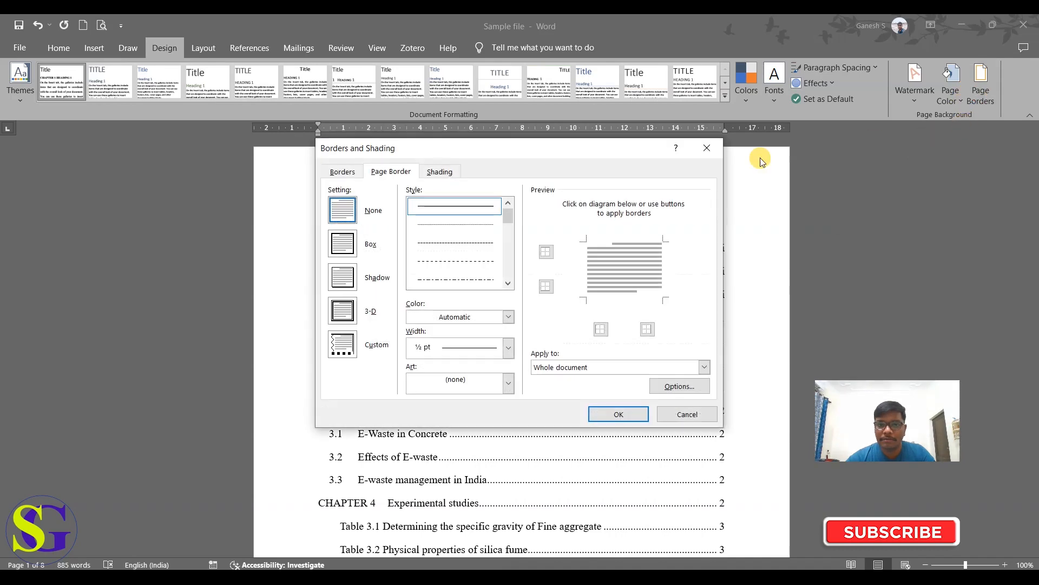
left_click(341, 275)
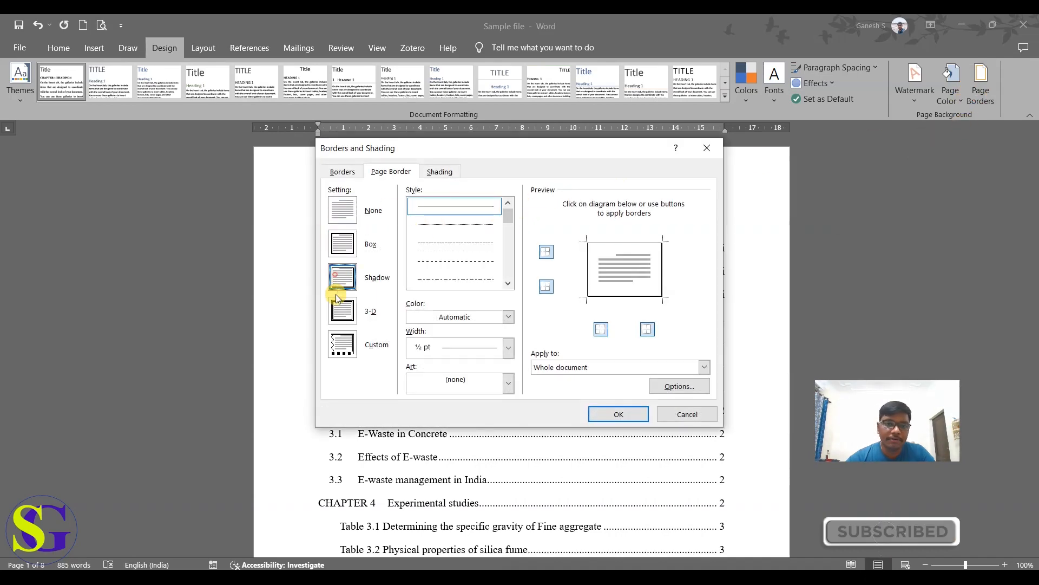
left_click(347, 245)
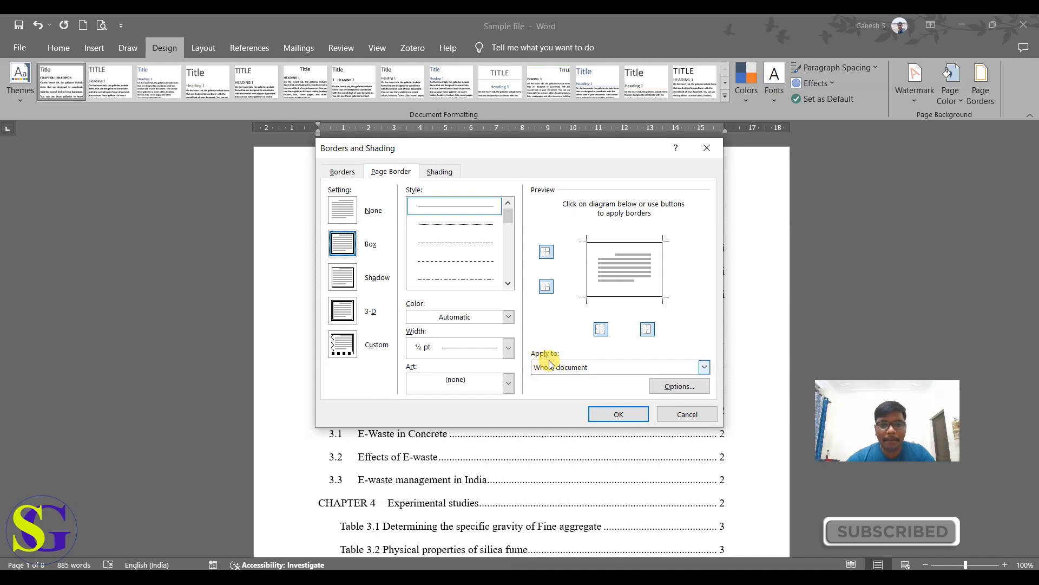
left_click(571, 366)
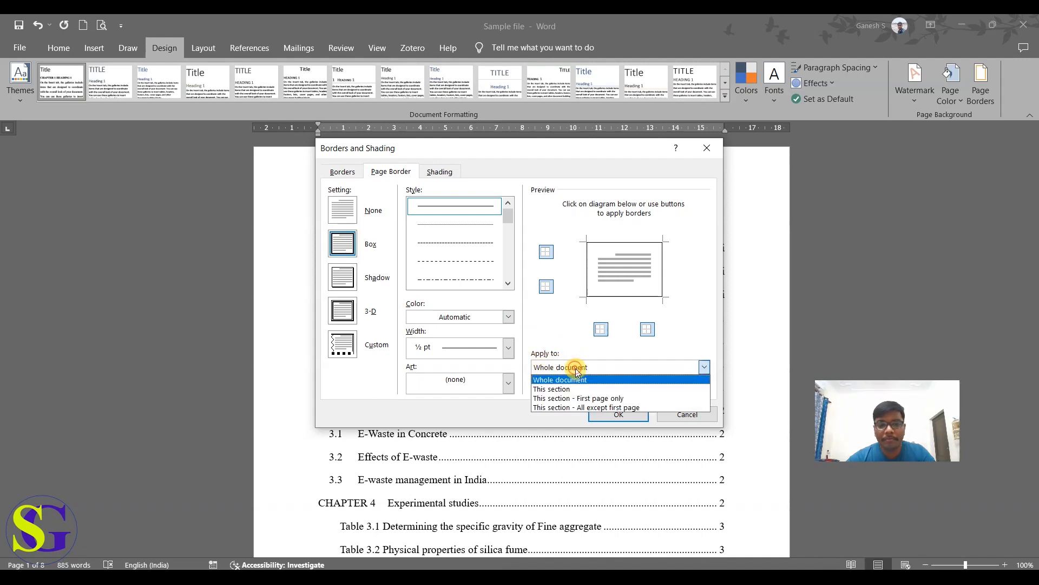
left_click(616, 399)
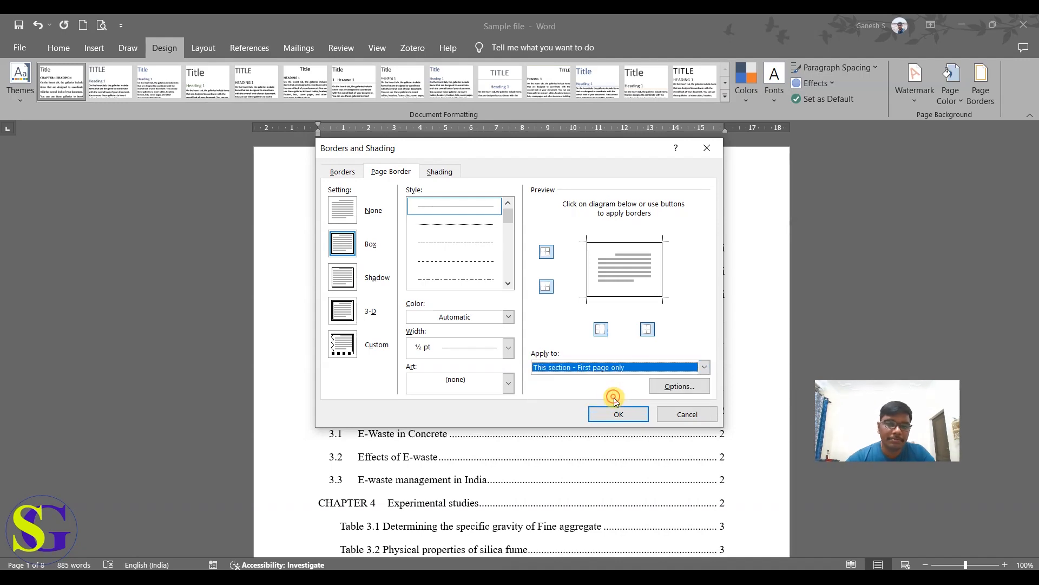
left_click(616, 413)
scroll(580, 353, "down", 3)
scroll(536, 334, "up", 1)
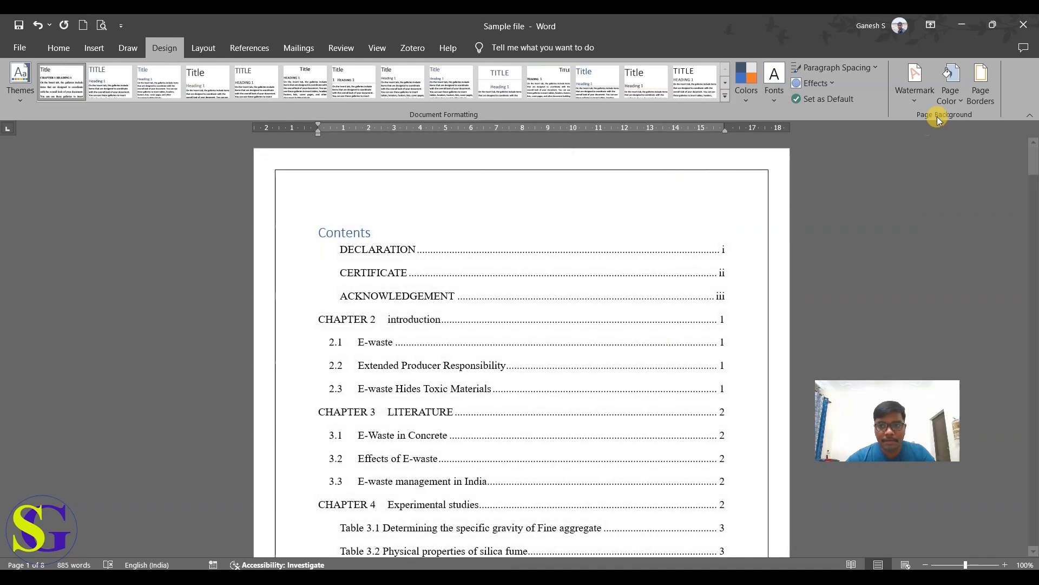
left_click(950, 84)
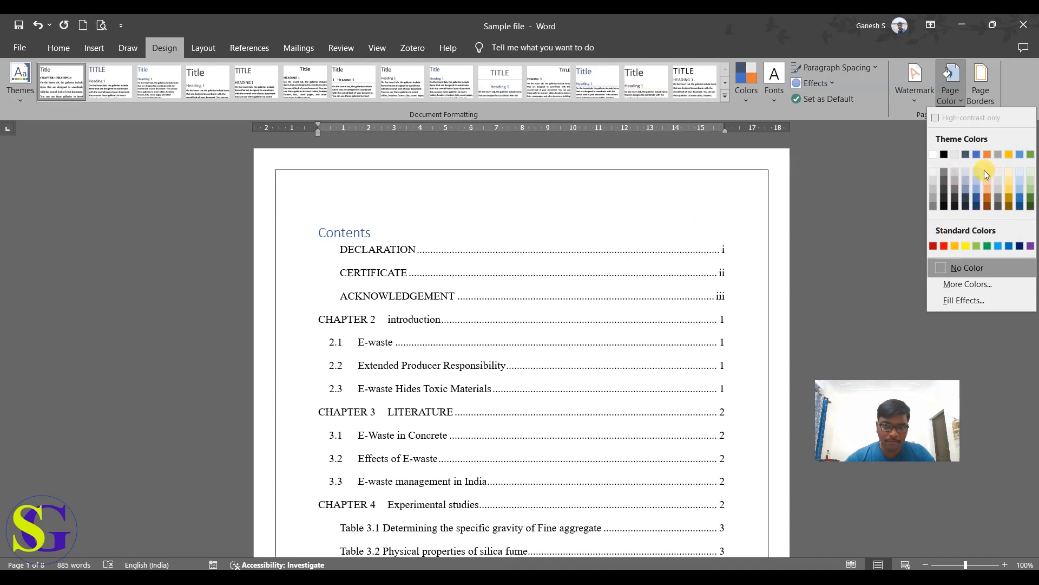
left_click(840, 180)
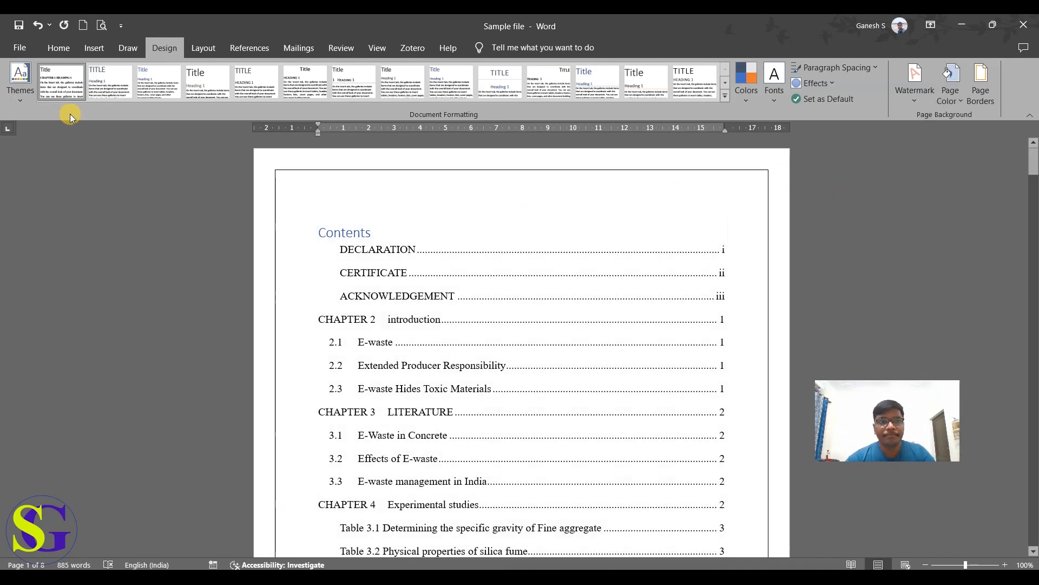
left_click(381, 358)
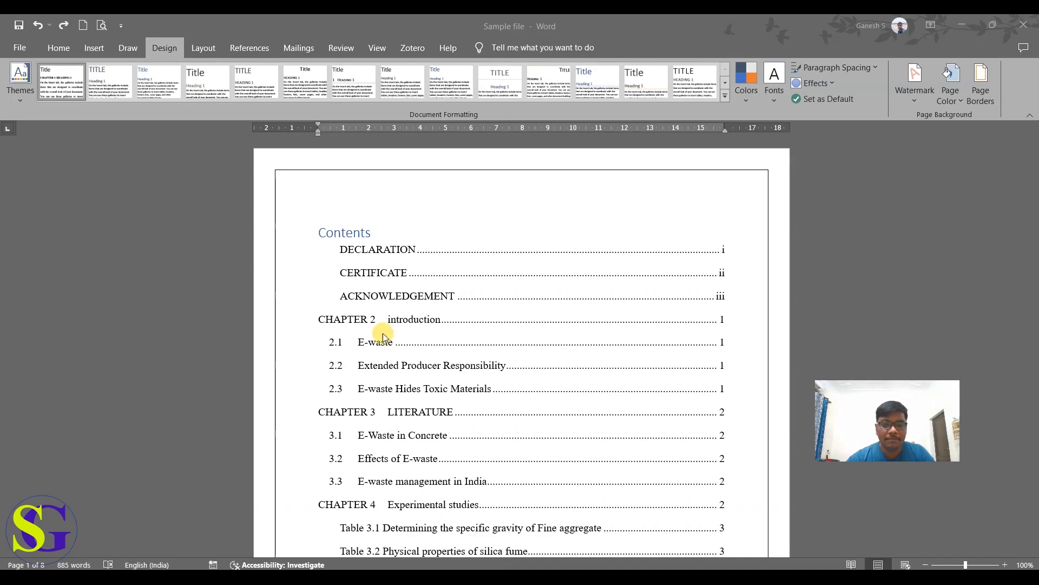
scroll(417, 260, "down", 10)
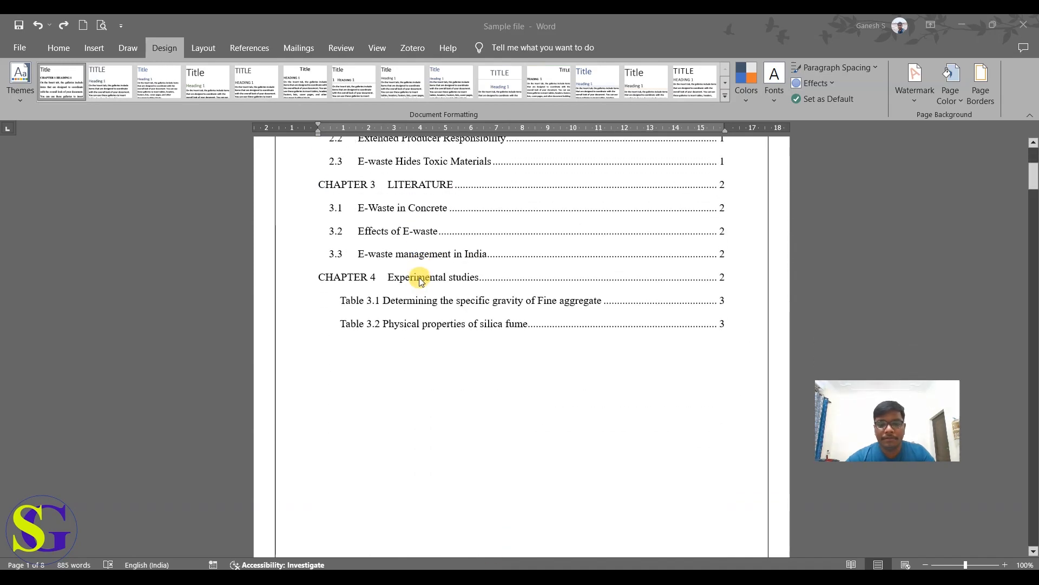
scroll(417, 274, "up", 10)
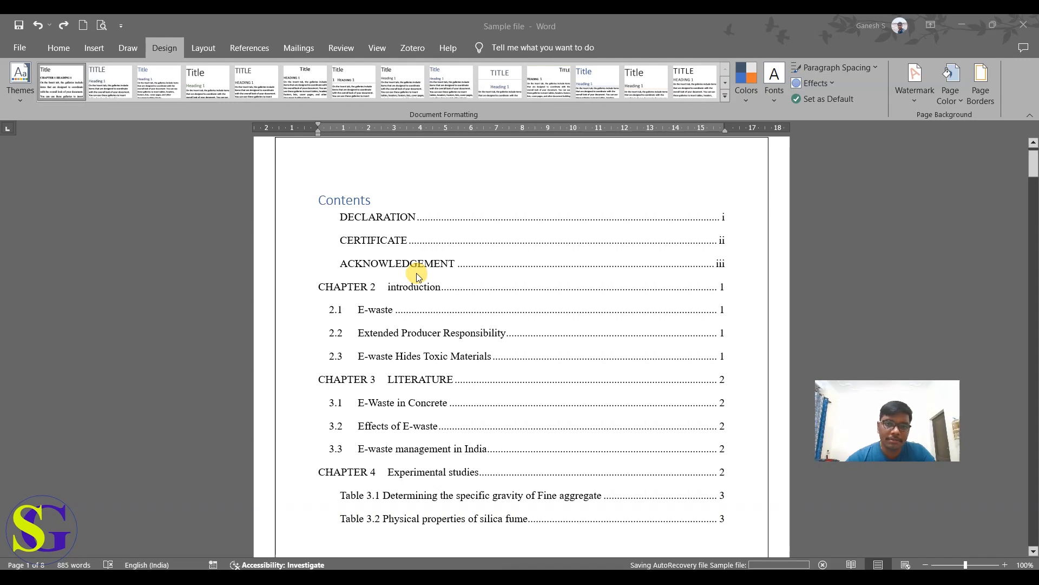
scroll(417, 272, "down", 4)
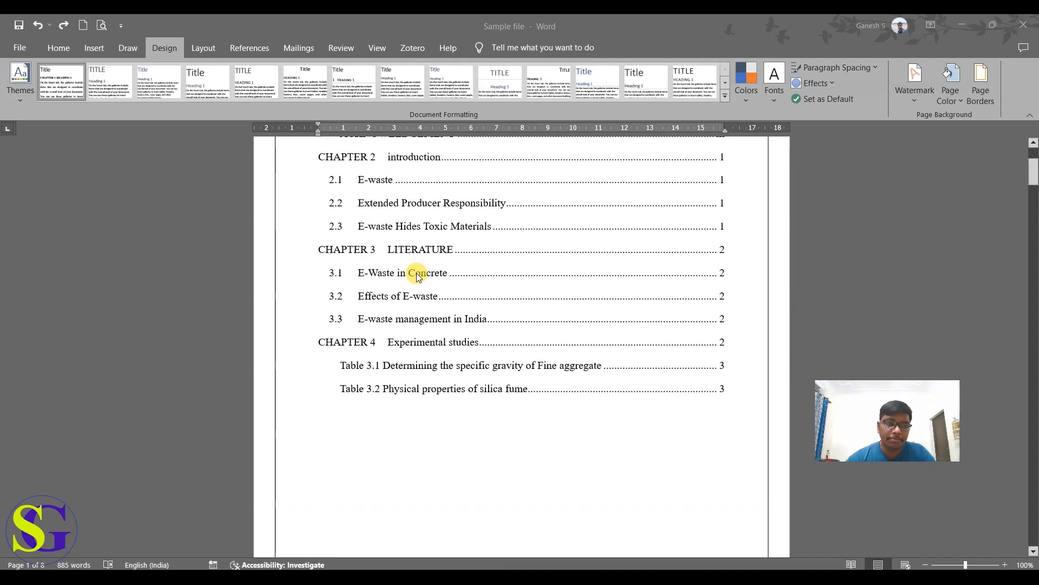